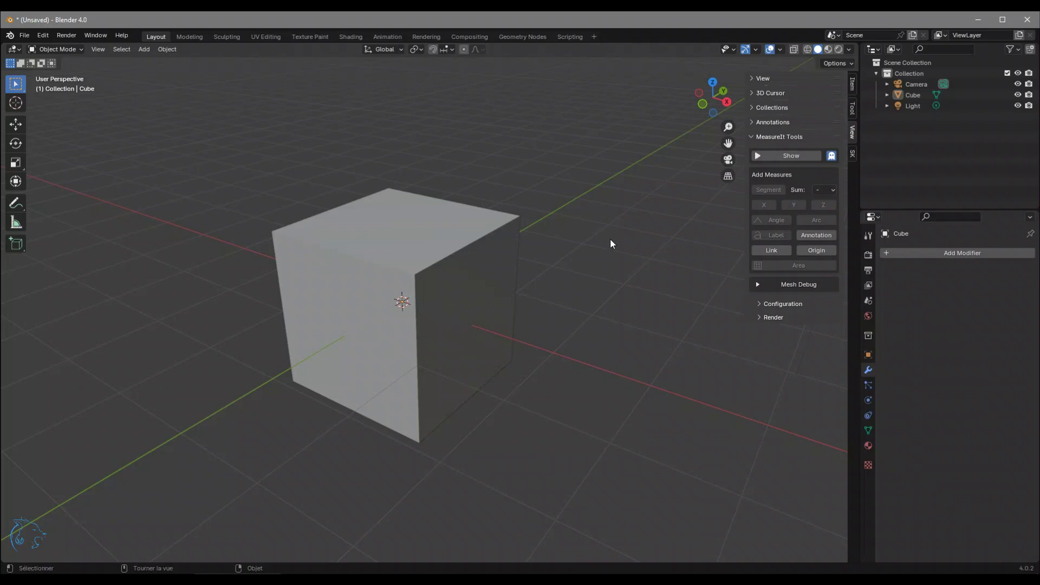
Enter Edit Mode on the cube and switch the selection tool to Select Box
click(452, 235)
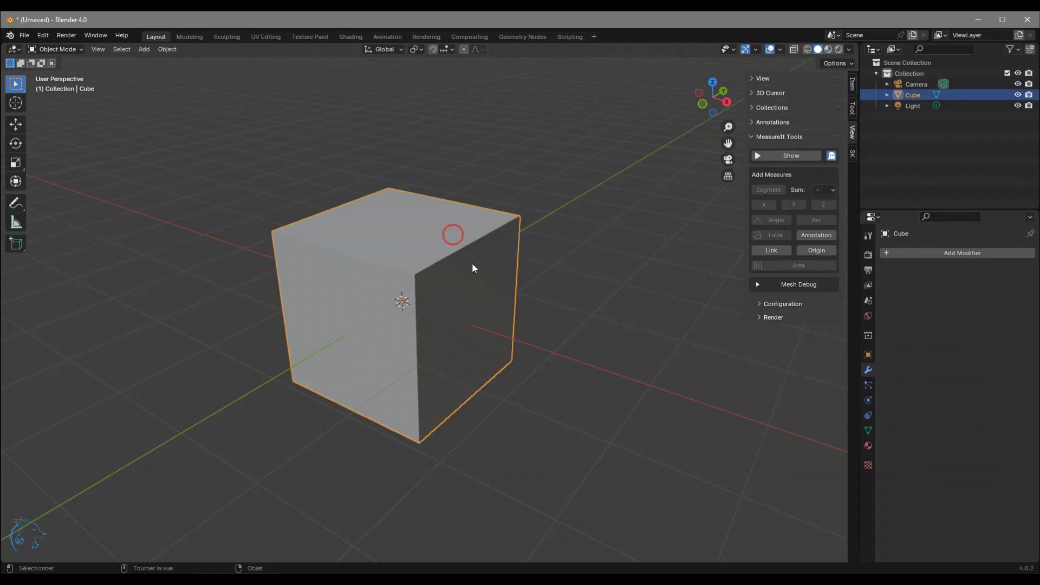
key(Tab)
key(c)
mouse_move(446, 278)
middle_down()
mouse_move(495, 271)
mouse_move(446, 295)
mouse_move(454, 275)
middle_up()
click(395, 320)
click(15, 84)
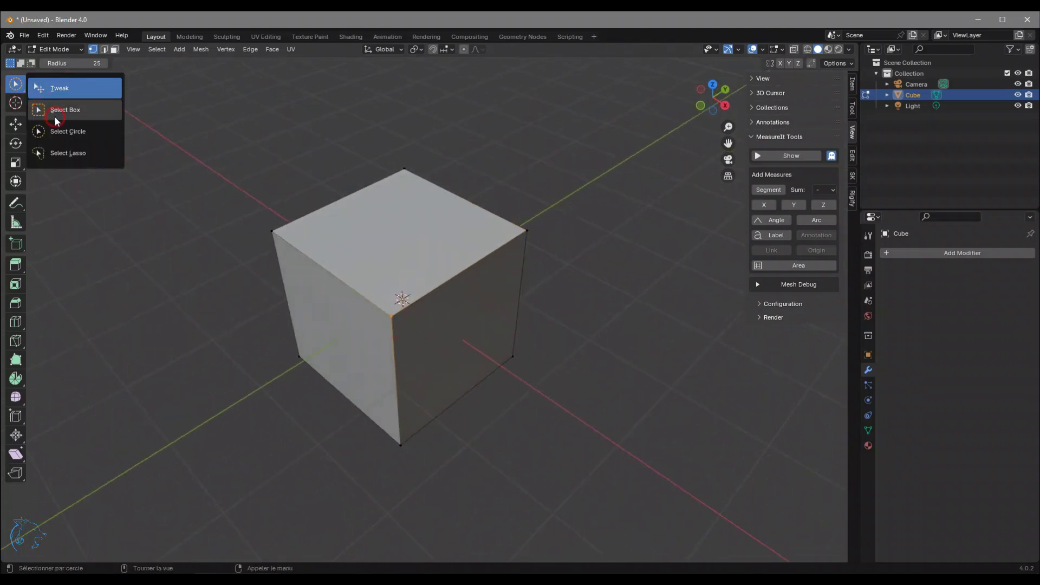
click(57, 111)
click(17, 84)
Add a MeasureIt segment measure between the two end vertices of one of the cube's top edges
middle_drag(367, 220, 431, 297)
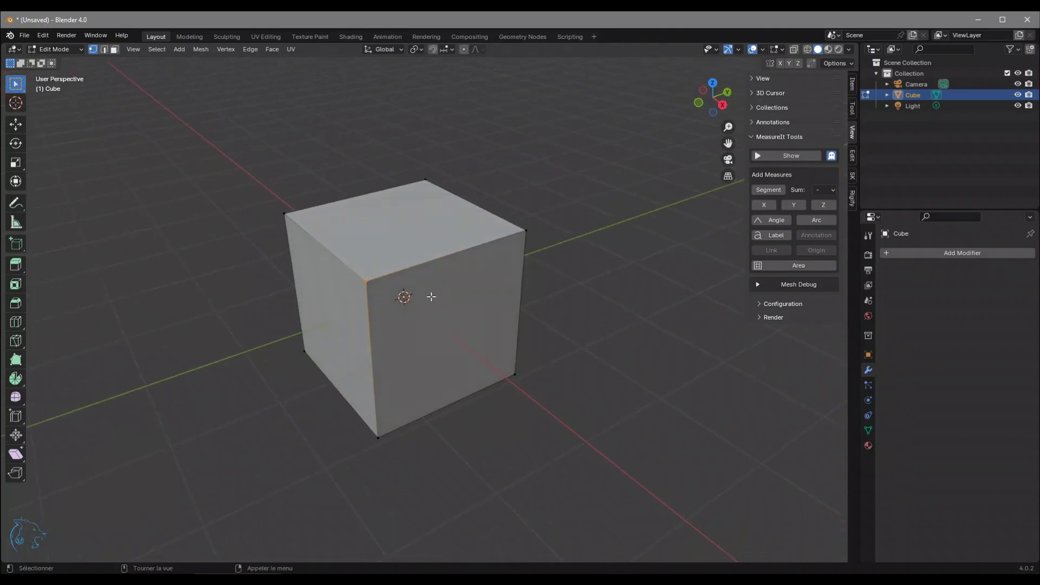
scroll(461, 277, up, 2)
click(324, 268)
shift+click(575, 194)
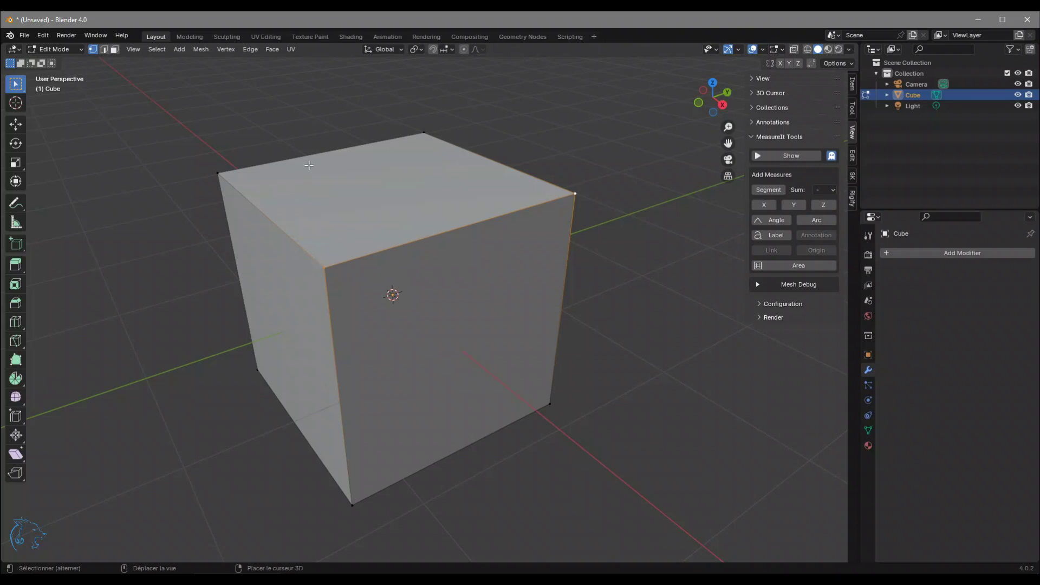
middle_drag(387, 275, 403, 270)
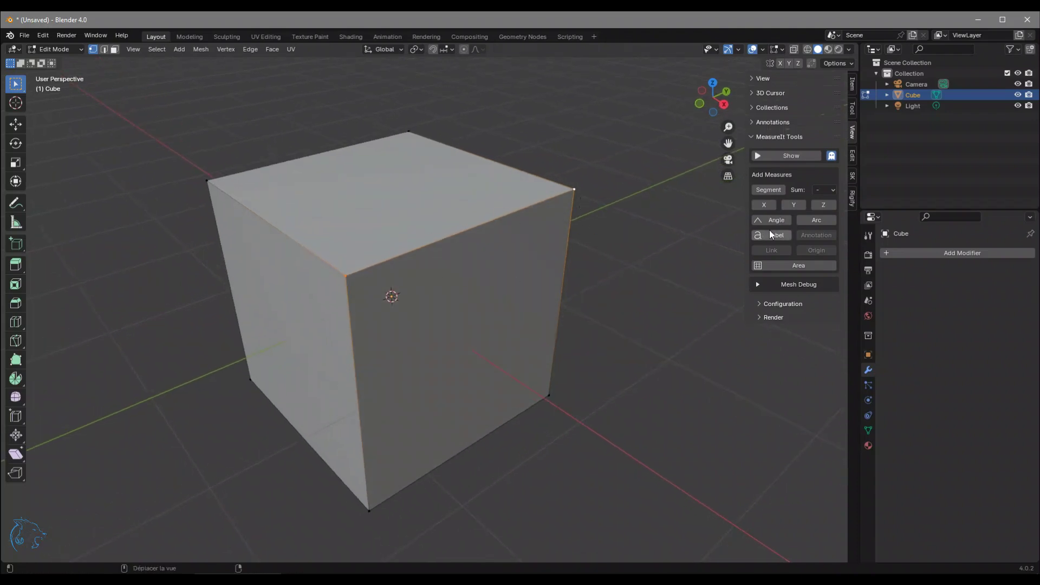
click(768, 189)
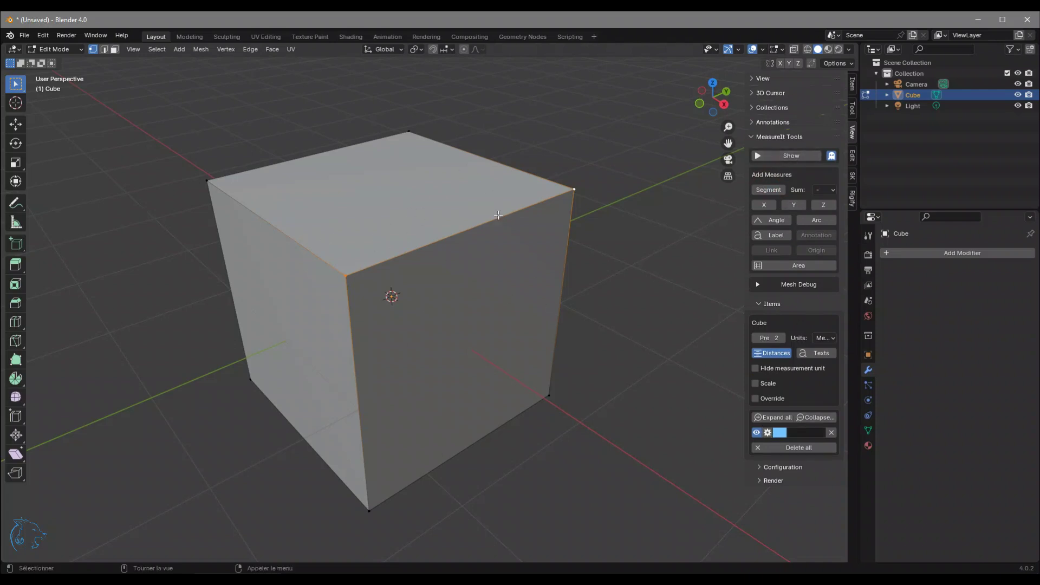
Show the MeasureIt measures in the viewport and view the edge's dimension from several angles
click(791, 156)
middle_drag(556, 230, 515, 308)
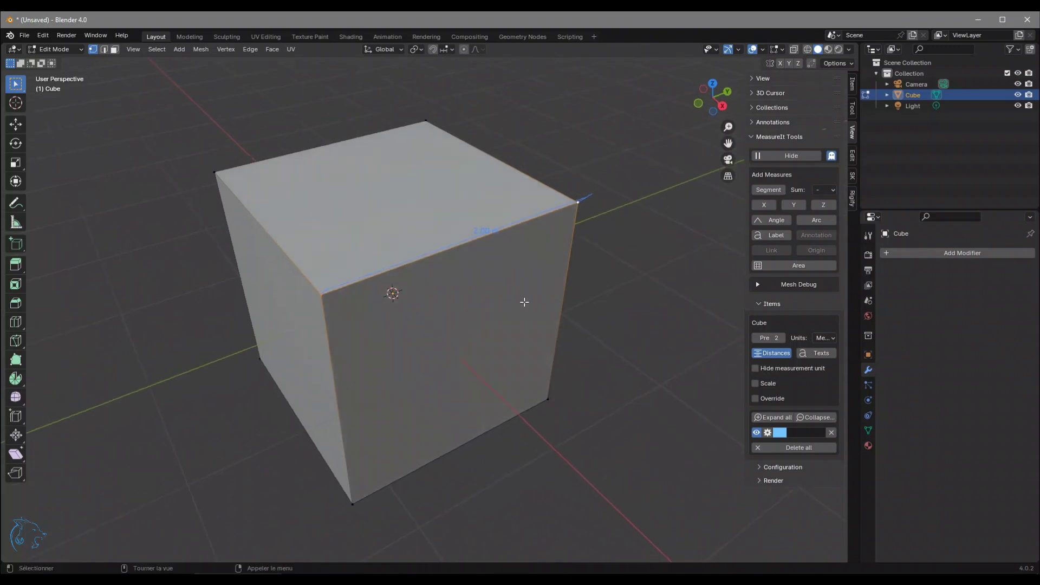
middle_drag(406, 280, 476, 402)
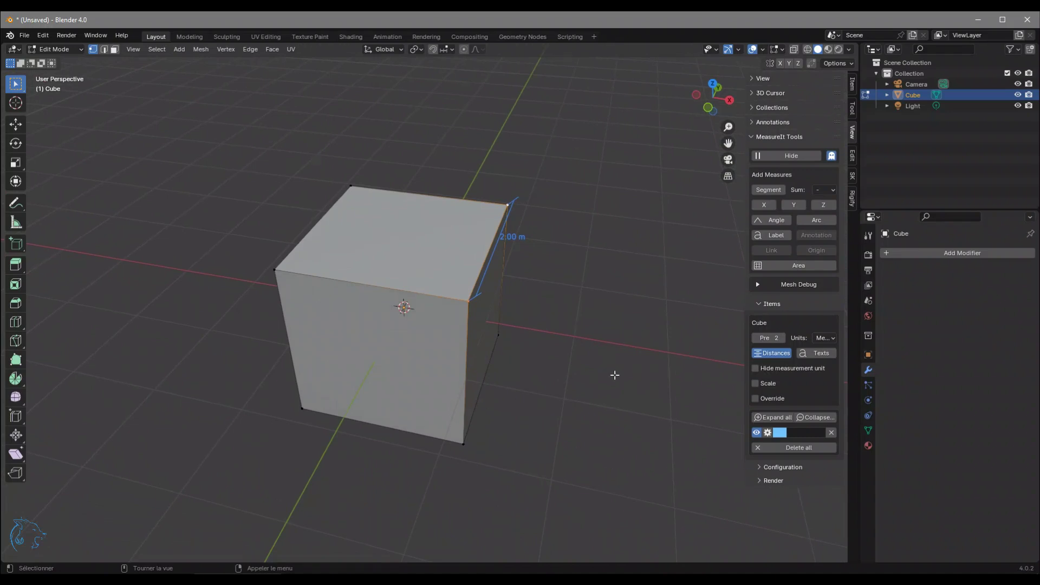
middle_drag(571, 281, 605, 279)
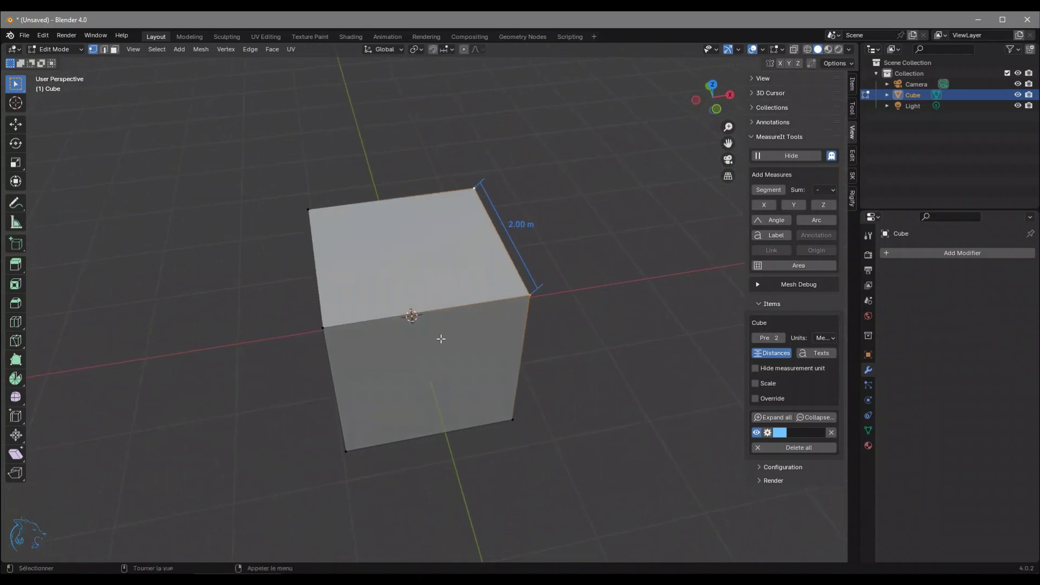
middle_drag(442, 340, 743, 436)
Hide and show the segment measure twice using its own visibility toggle
click(757, 433)
click(757, 432)
click(757, 433)
click(757, 433)
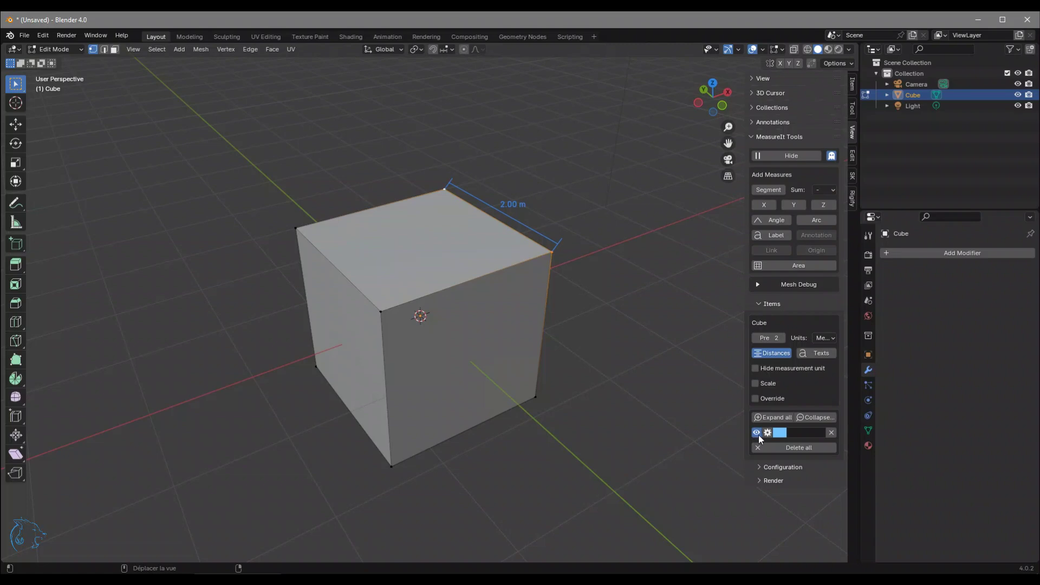
Change the segment measure's colour to light green and enter "Arrete 1" as its text
click(780, 433)
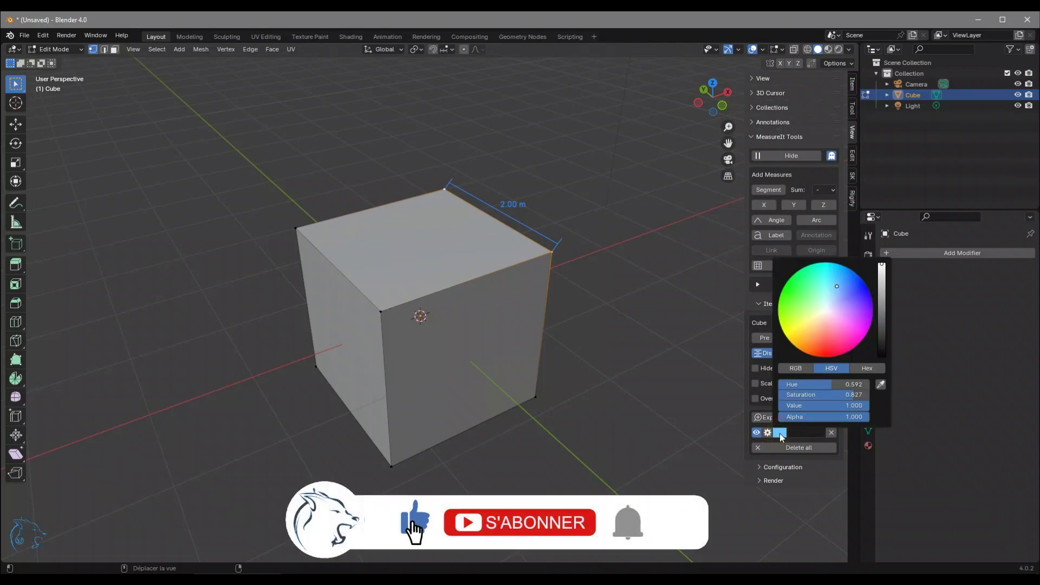
mouse_move(814, 349)
mouse_down()
mouse_move(793, 317)
mouse_move(853, 304)
mouse_move(832, 341)
mouse_move(814, 321)
mouse_up()
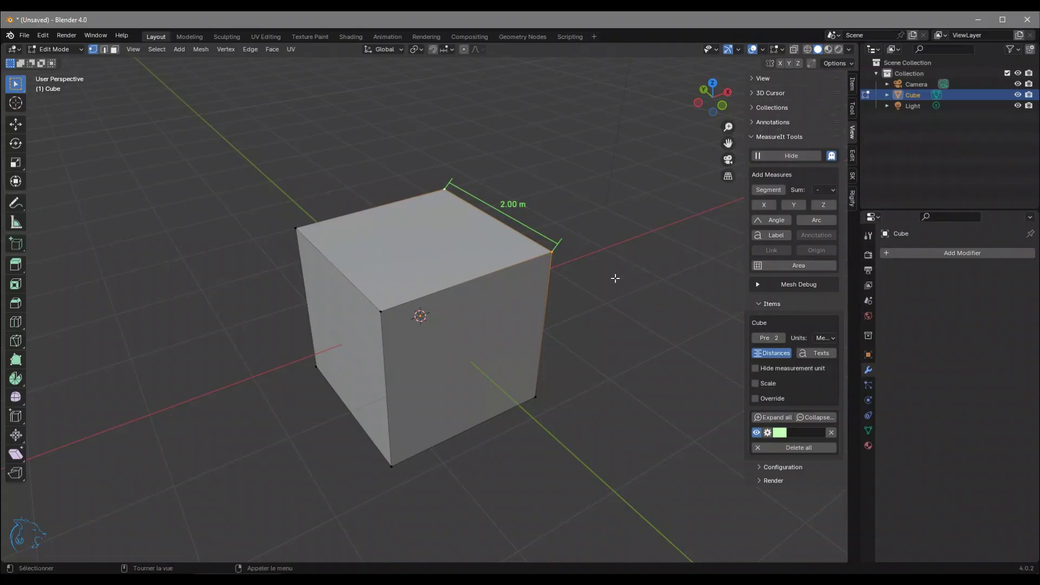
click(801, 431)
text(Arrete 1)
Turn the display of measure texts on for the cube and back off
scroll(516, 267, up, 3)
shift+middle_drag(582, 177, 592, 284)
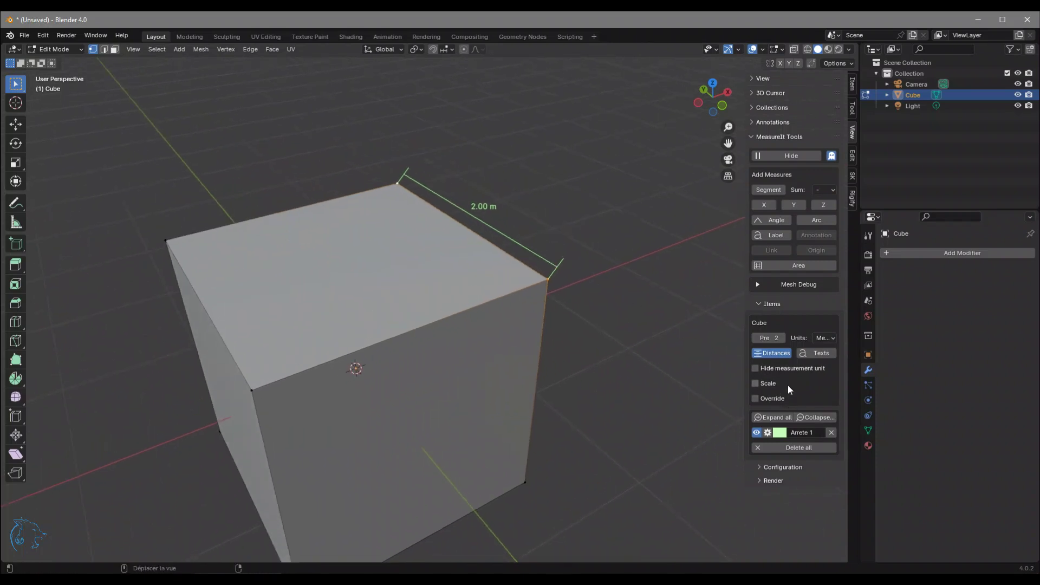
click(817, 352)
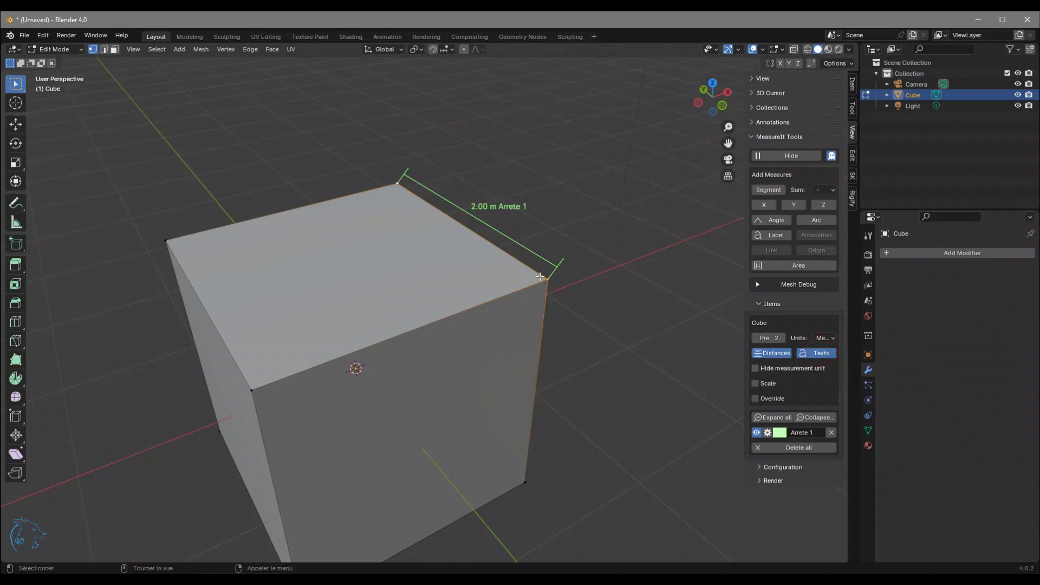
click(817, 355)
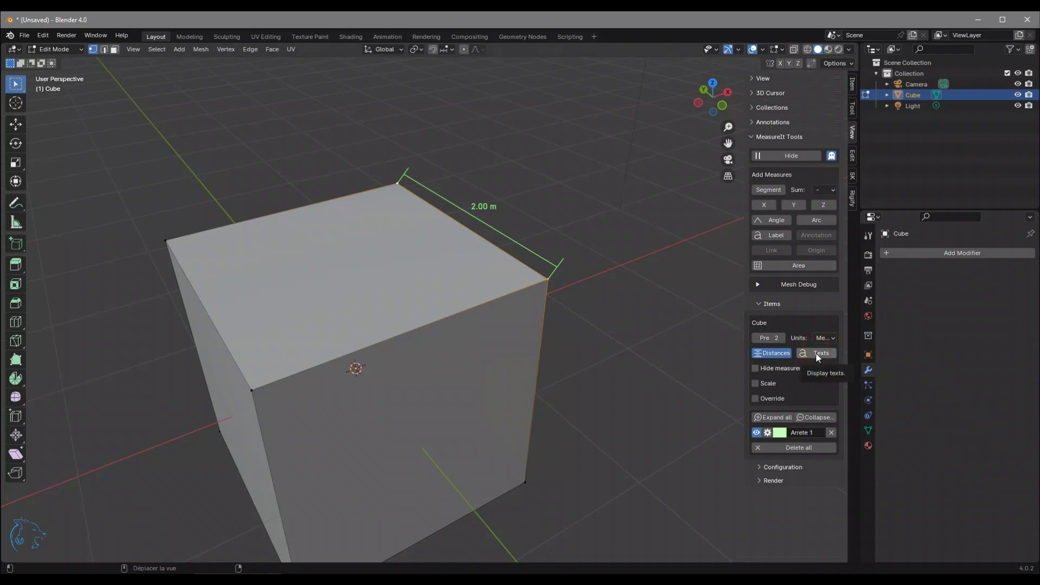
Add an angle measure across three corner vertices of one cube side face, with its apex at an upper corner
middle_drag(610, 283, 537, 285)
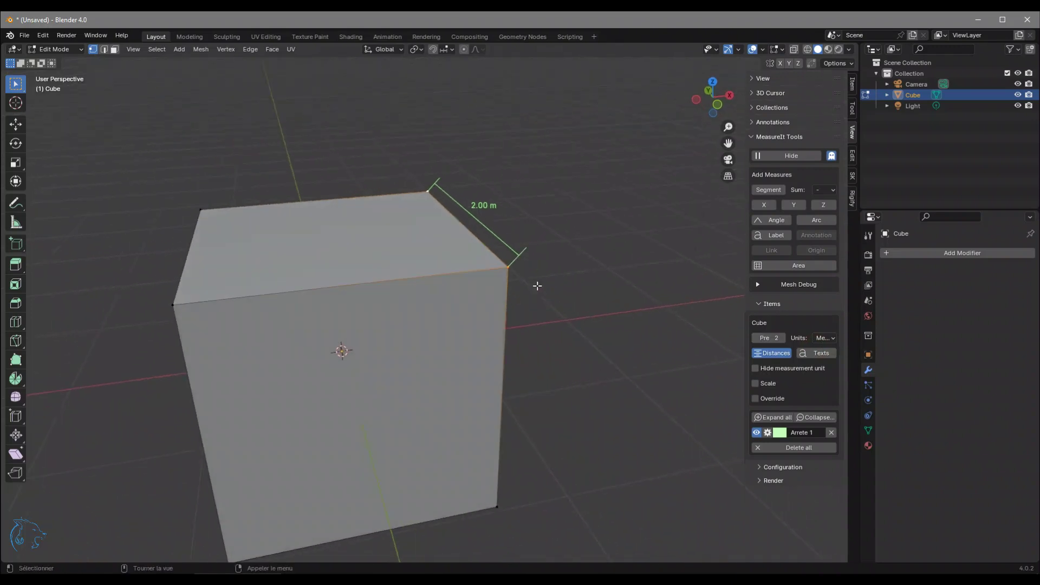
middle_drag(443, 353, 613, 224)
click(618, 212)
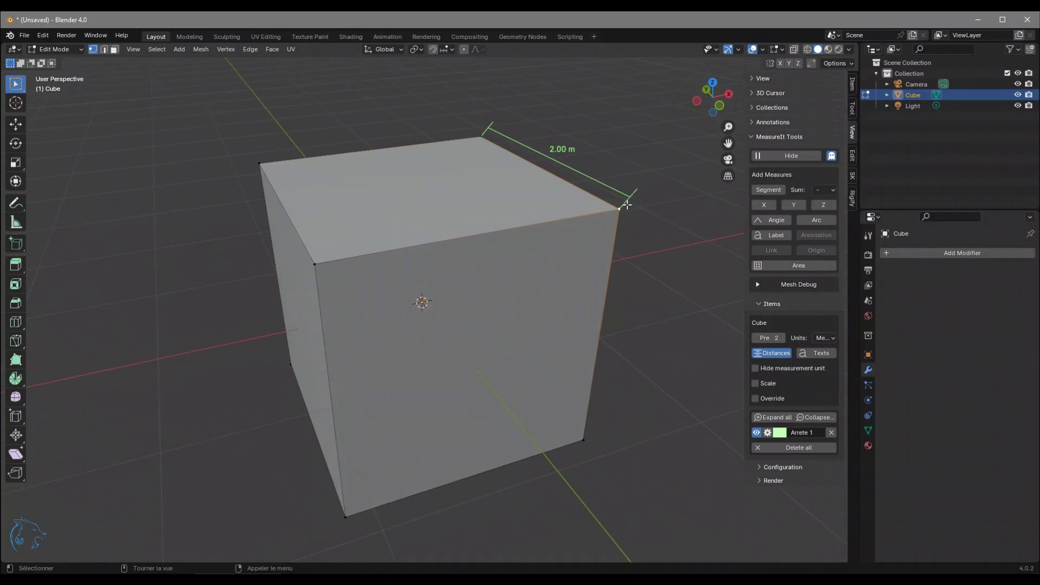
shift+click(311, 264)
shift+click(349, 504)
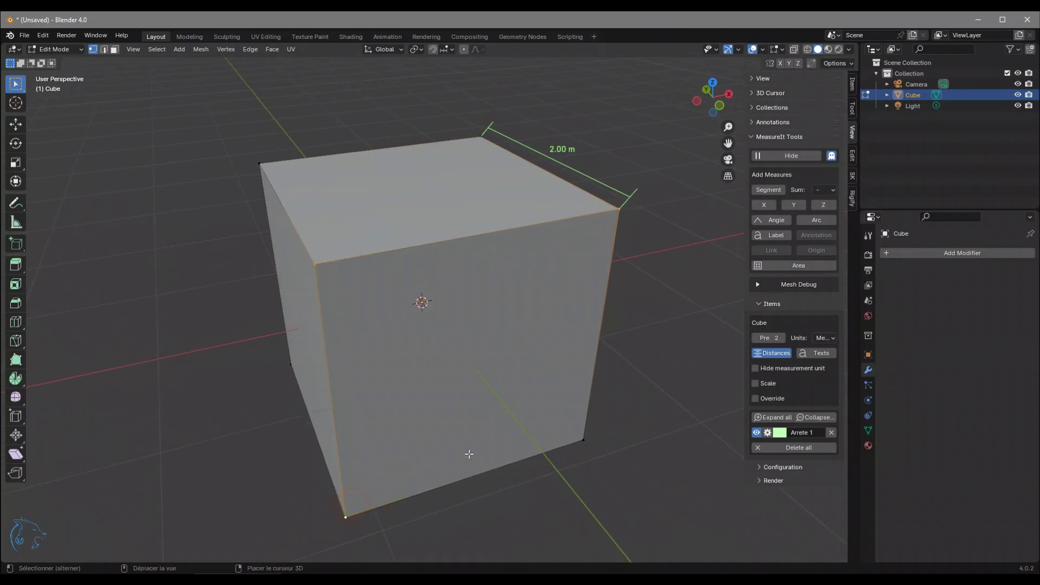
click(775, 220)
Move the angle's apex vertex about 0.35 m in X, -0.10 m in Y and -0.39 m in Z, and undo the move
middle_drag(428, 298, 440, 284)
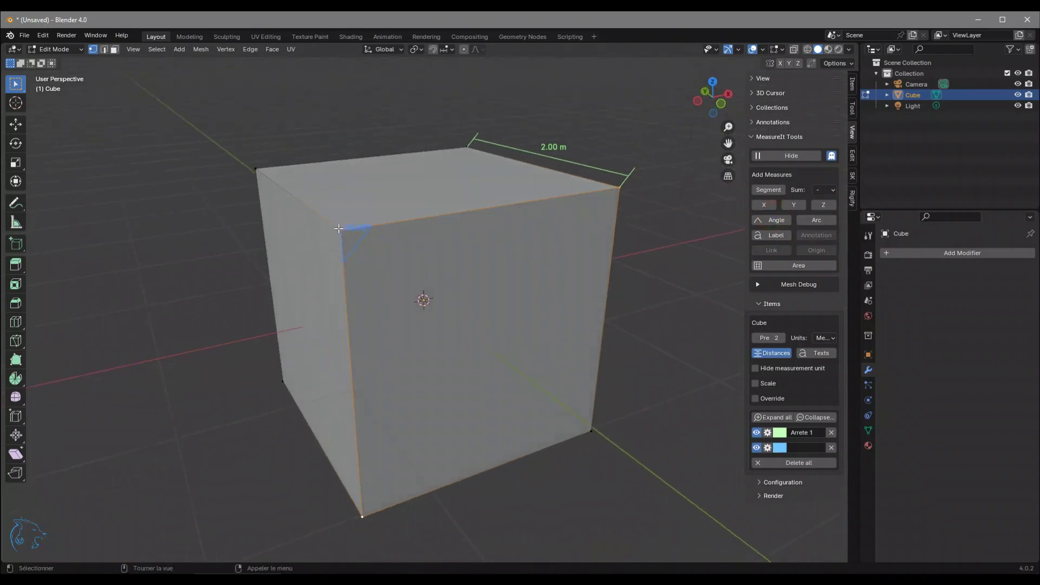
middle_drag(375, 237, 268, 219)
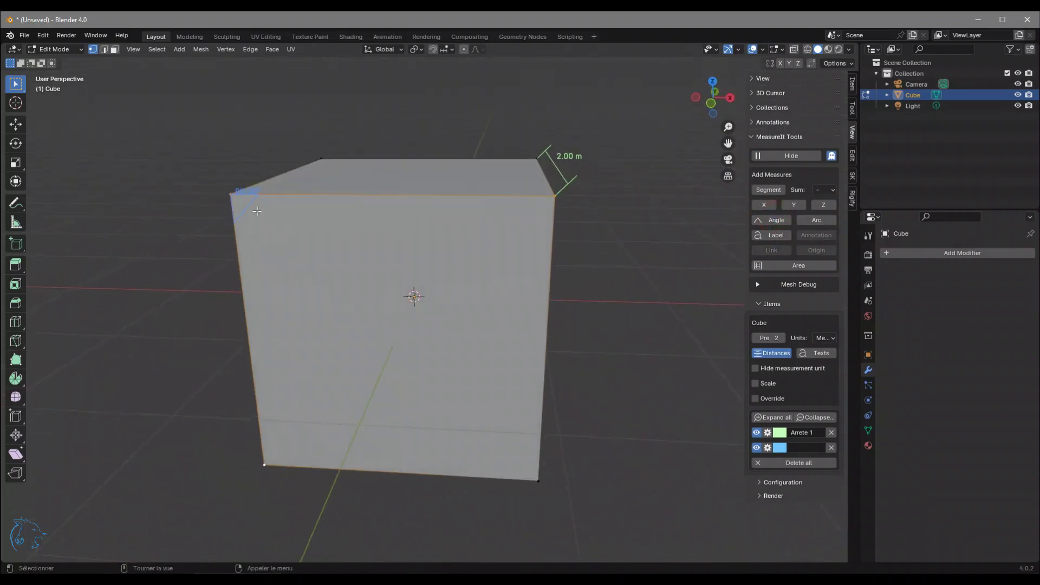
click(228, 198)
key(g)
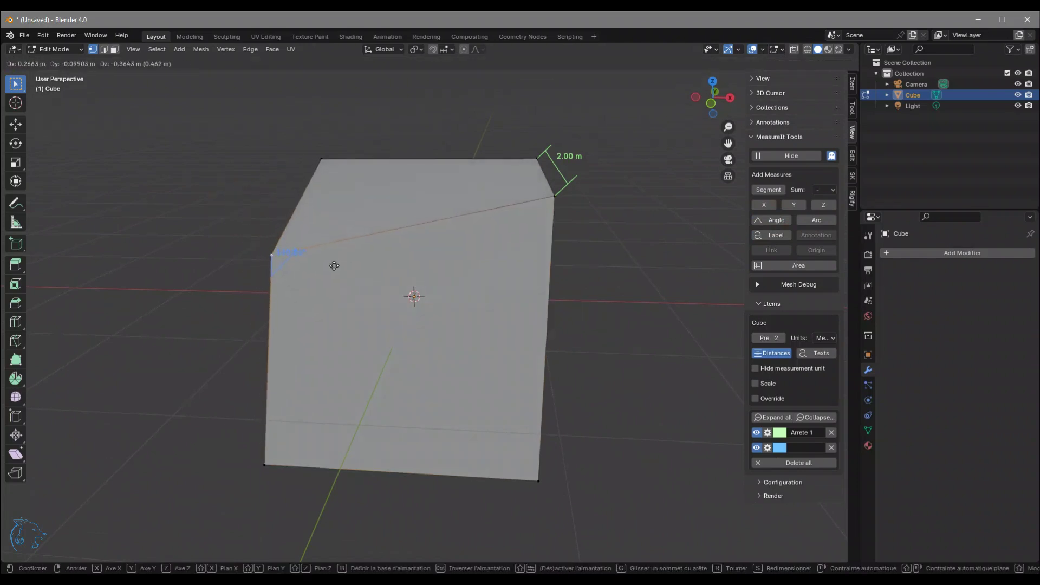
click(344, 267)
middle_drag(344, 266, 447, 216)
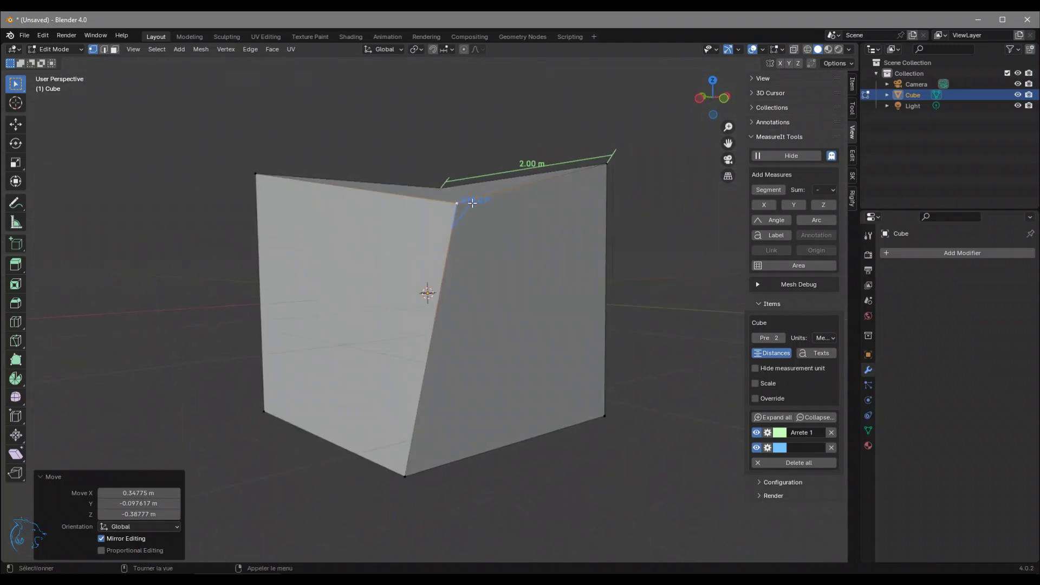
middle_drag(520, 211, 552, 263)
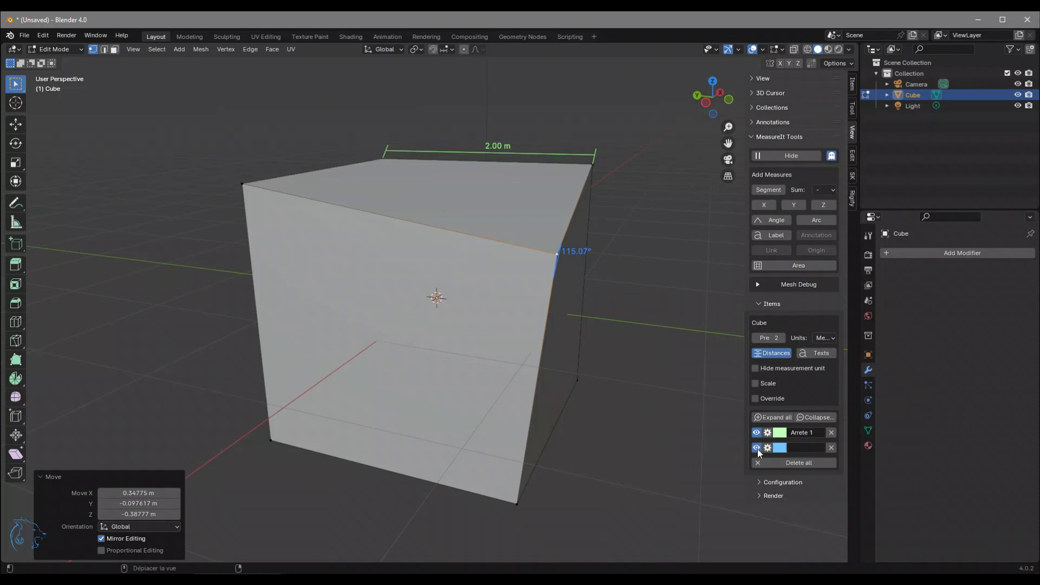
middle_drag(639, 294, 600, 301)
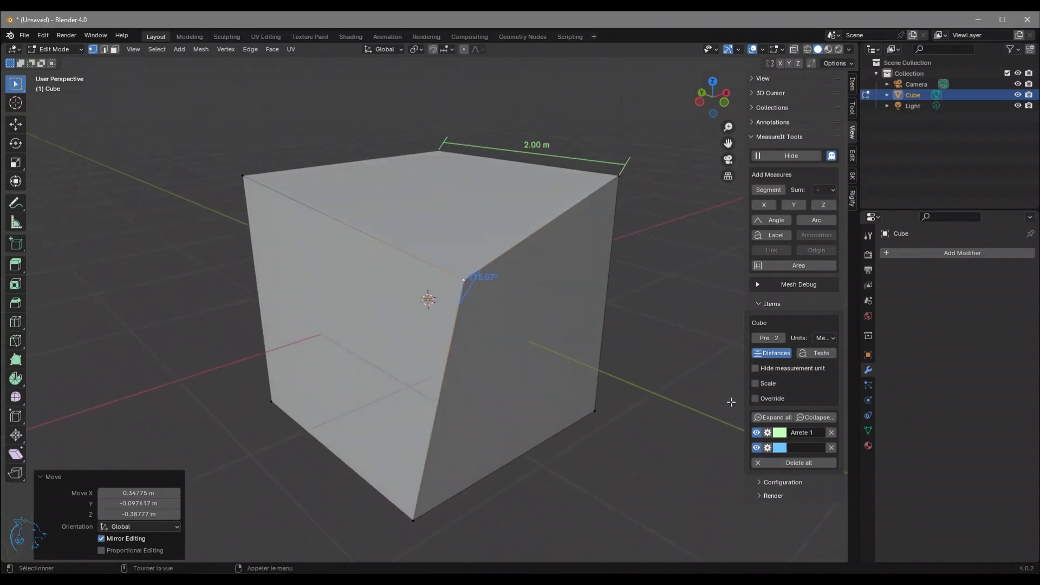
key(ctrl+z)
Set the font size of the "Arrete 1" measure to 13
middle_drag(413, 204, 557, 357)
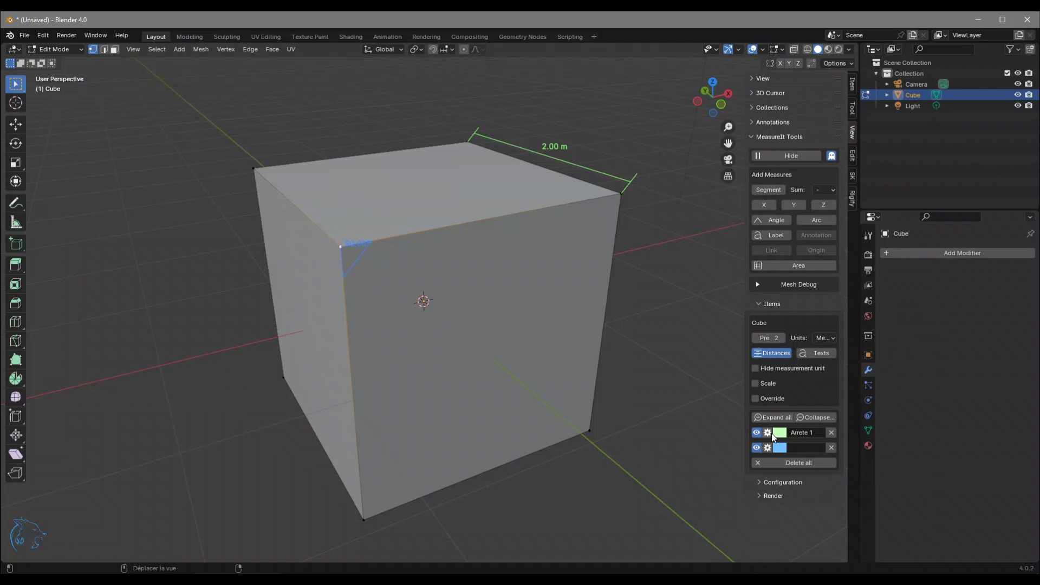
click(768, 433)
scroll(772, 434, down, 2)
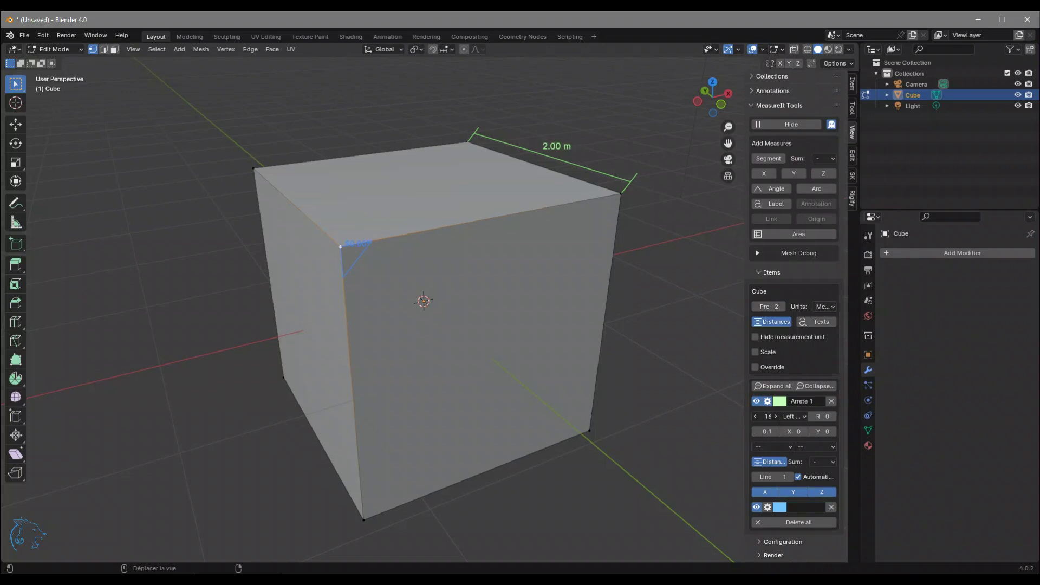
drag(768, 416, 763, 416)
Try center alignment and a changed X text position on the "Arrete 1" measure, and collapse its settings
click(799, 414)
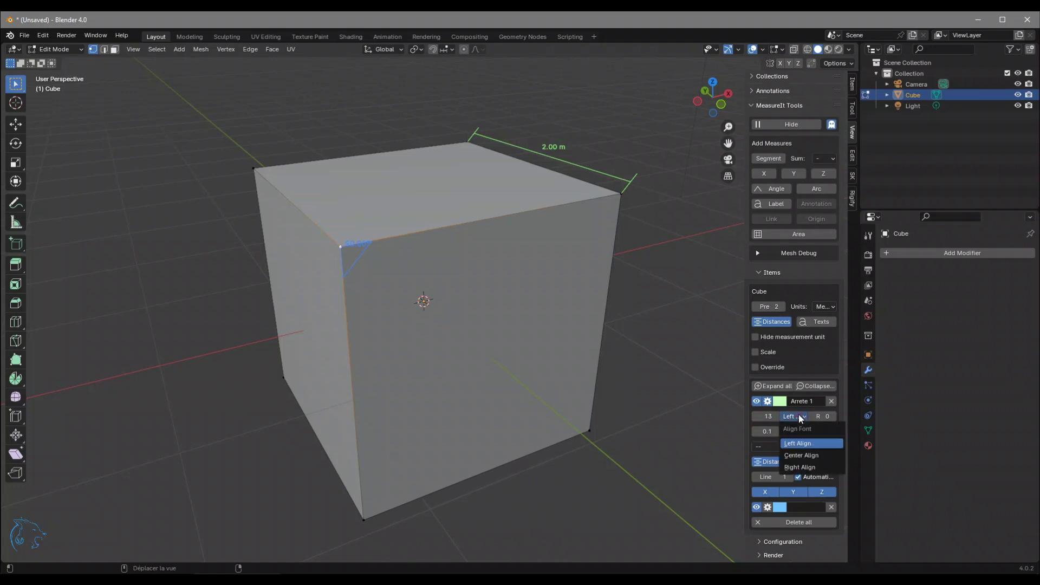
click(805, 455)
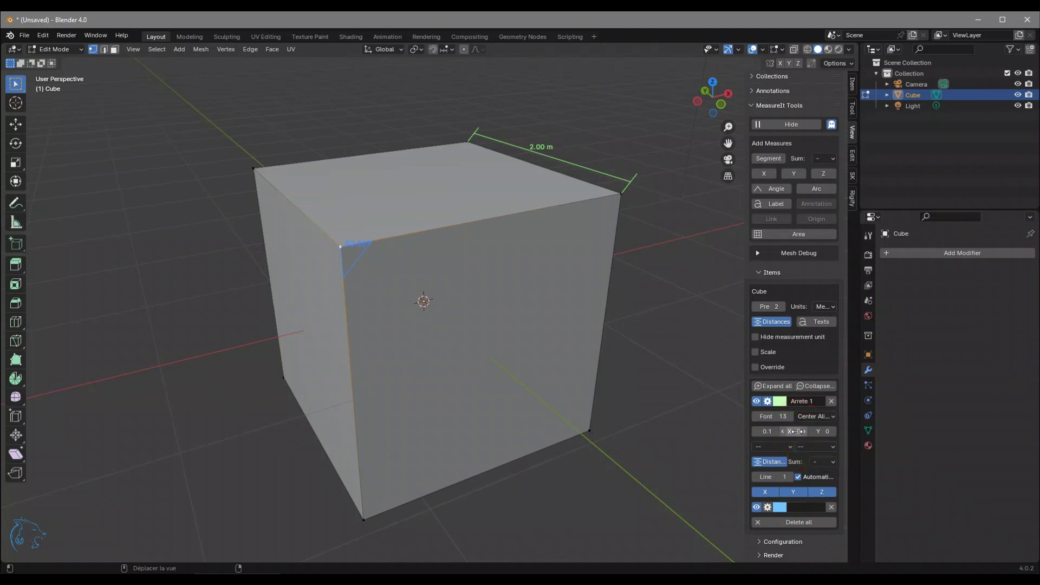
middle_drag(631, 271, 662, 308)
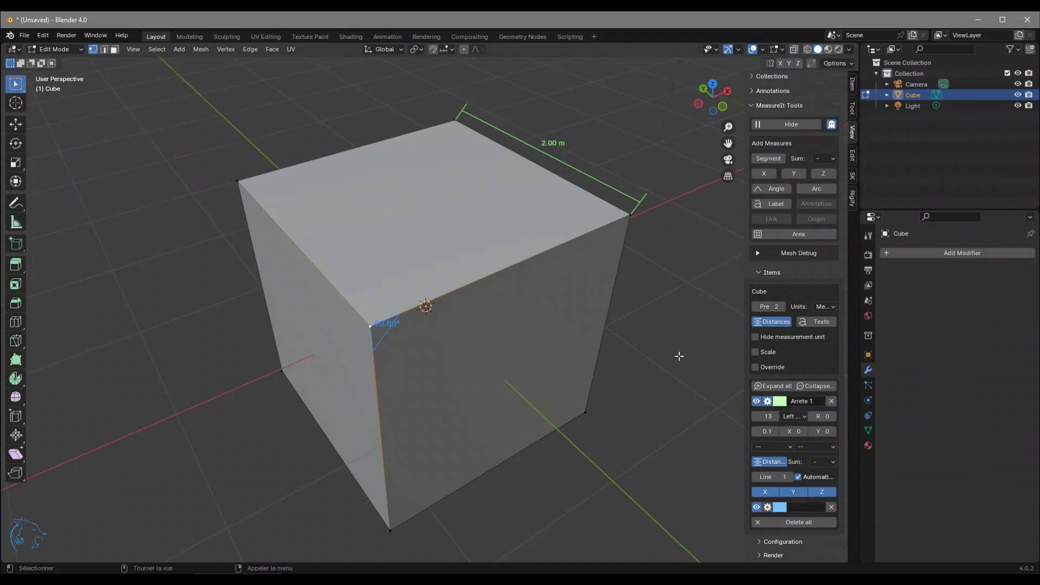
drag(795, 431, 764, 426)
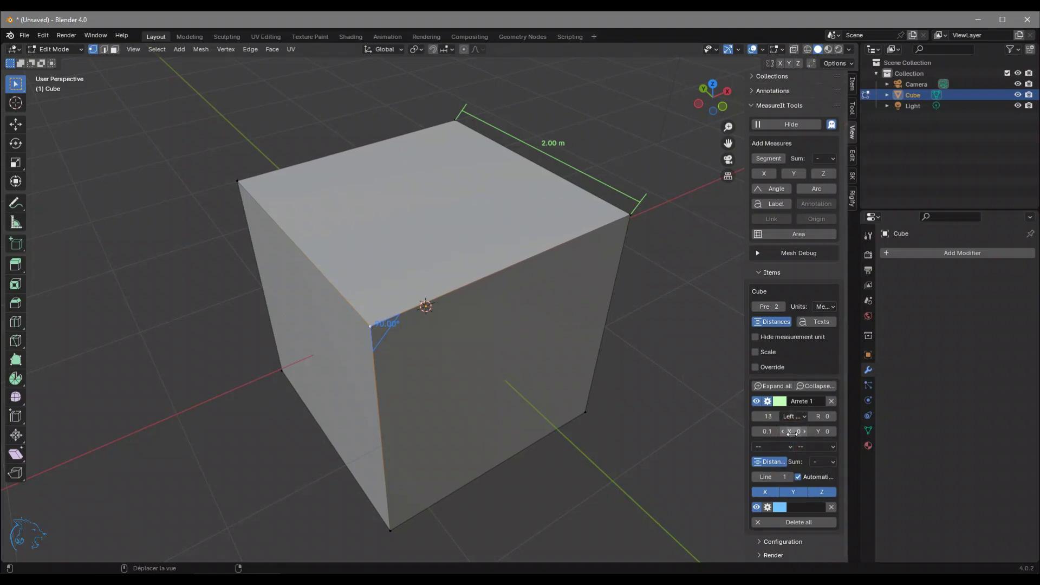
click(767, 401)
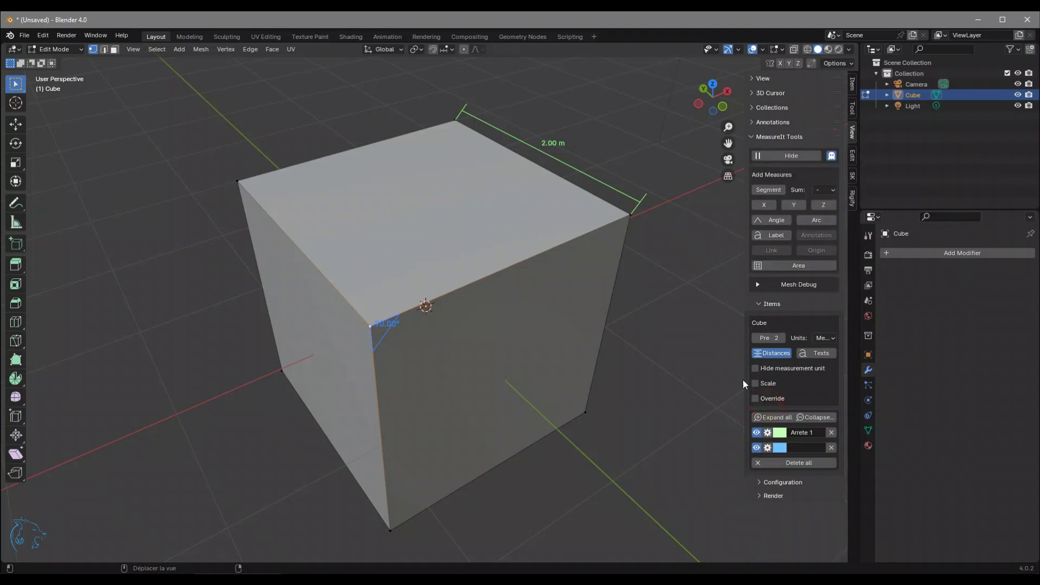
Add an arc measure through three corner vertices of the adjacent side face, starting from the angle's apex vertex
middle_drag(644, 329, 616, 327)
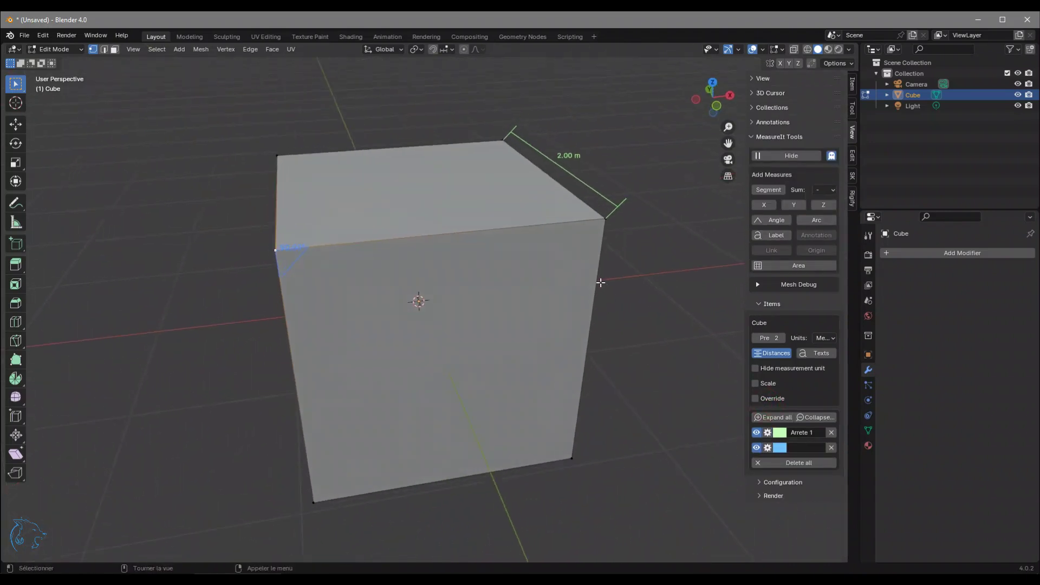
middle_drag(457, 283, 596, 204)
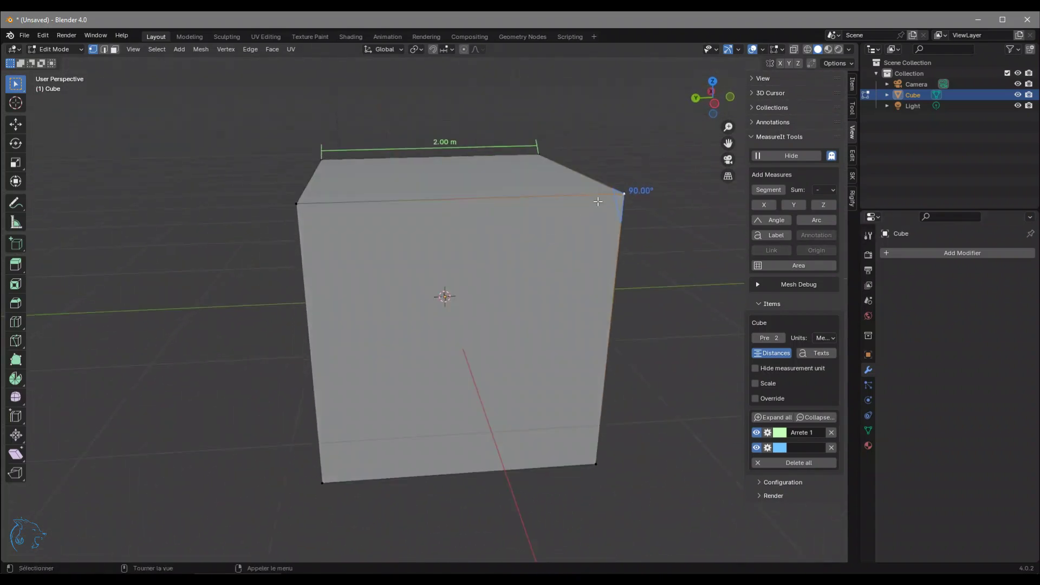
shift+click(301, 203)
shift+click(325, 484)
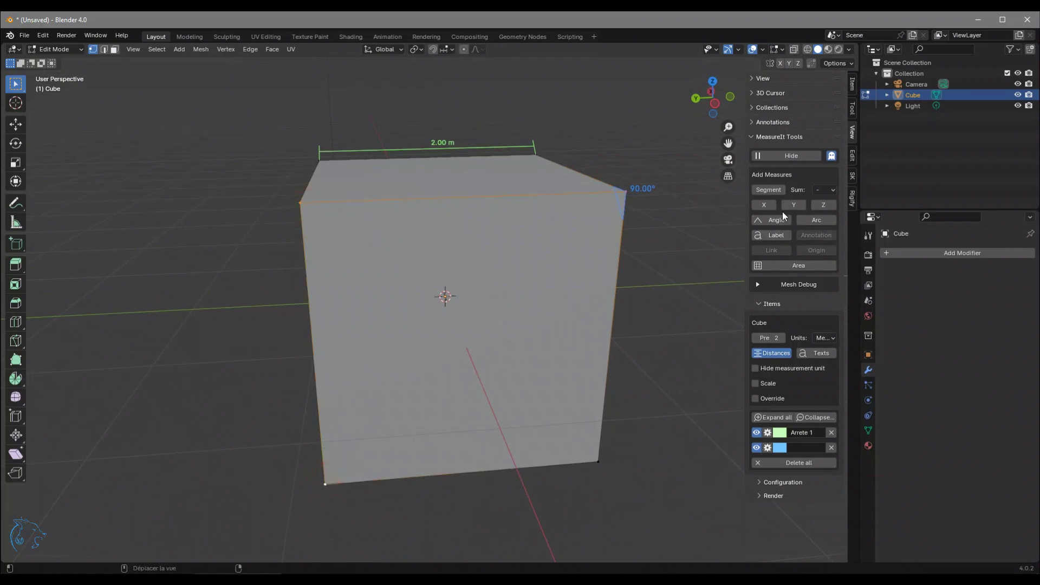
click(808, 219)
mouse_move(428, 282)
middle_down()
mouse_move(394, 285)
mouse_move(374, 238)
middle_up()
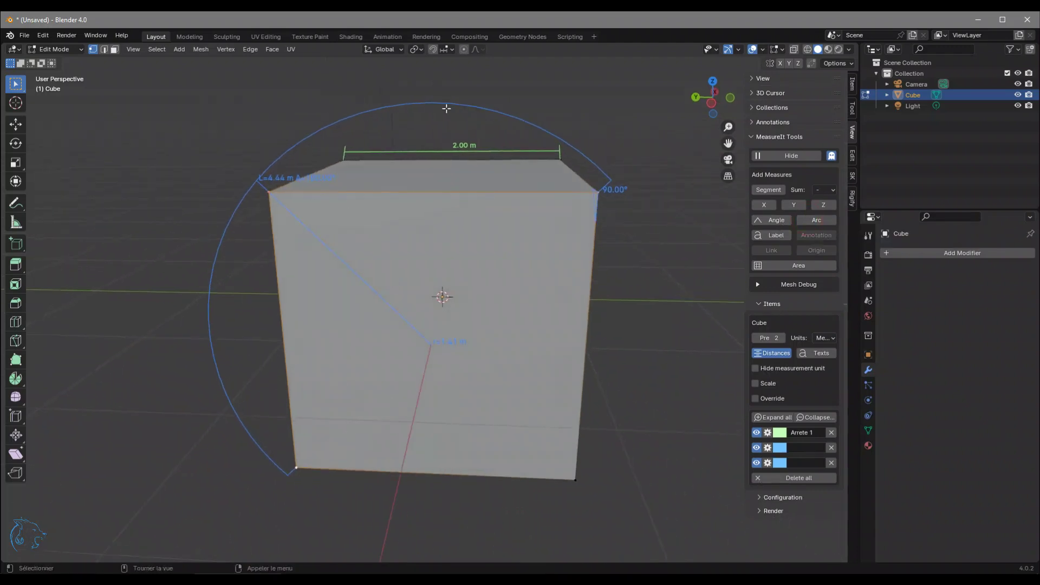
Delete the arc measure from the cube's list of measures
middle_drag(241, 346, 636, 194)
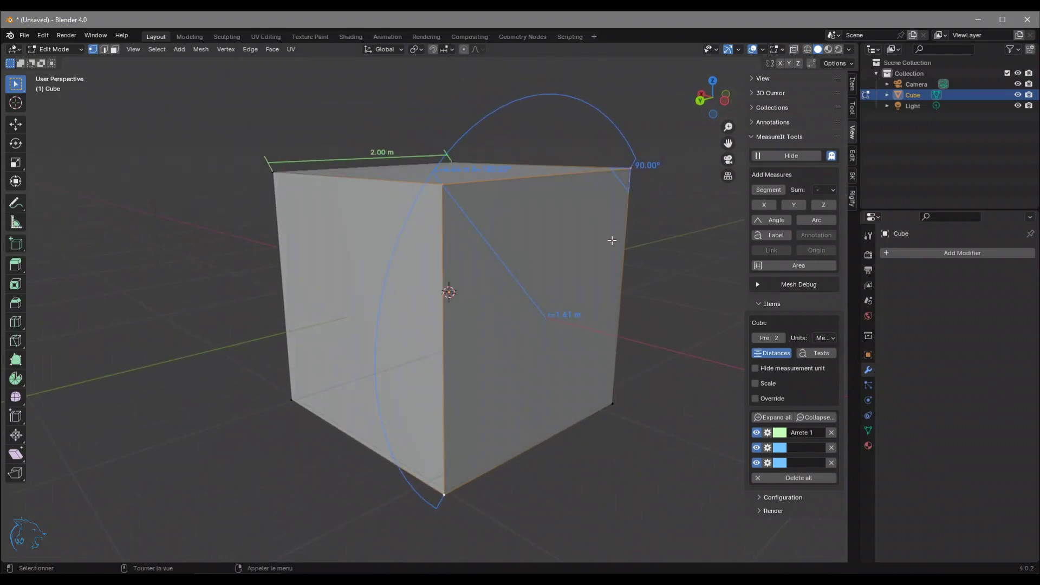
click(831, 463)
mouse_move(520, 260)
middle_down()
mouse_move(498, 279)
mouse_move(527, 276)
middle_up()
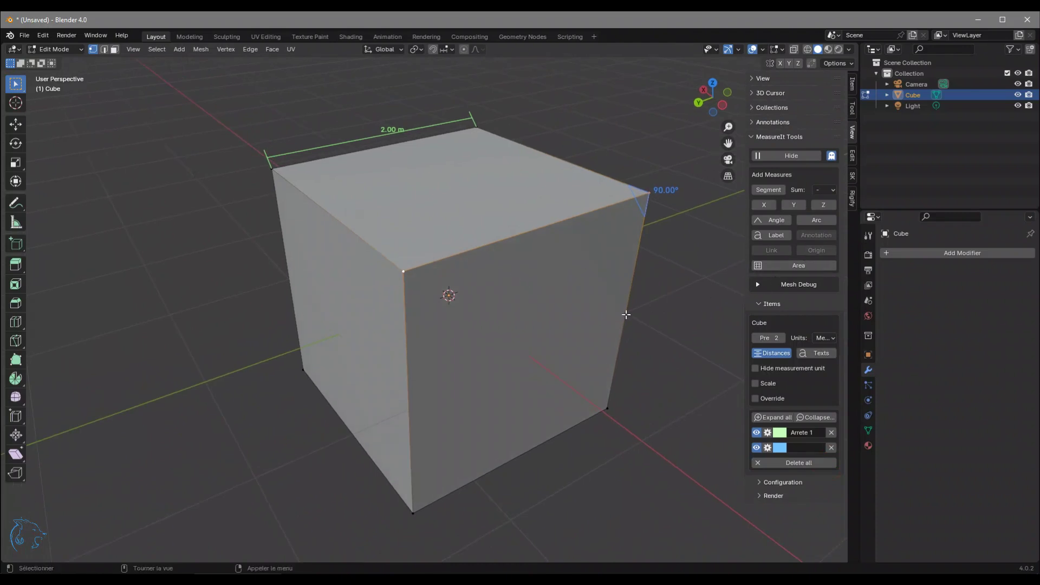
Select the cube's side face adjoining the angle measure in face mode and add an area measure to it
key(3)
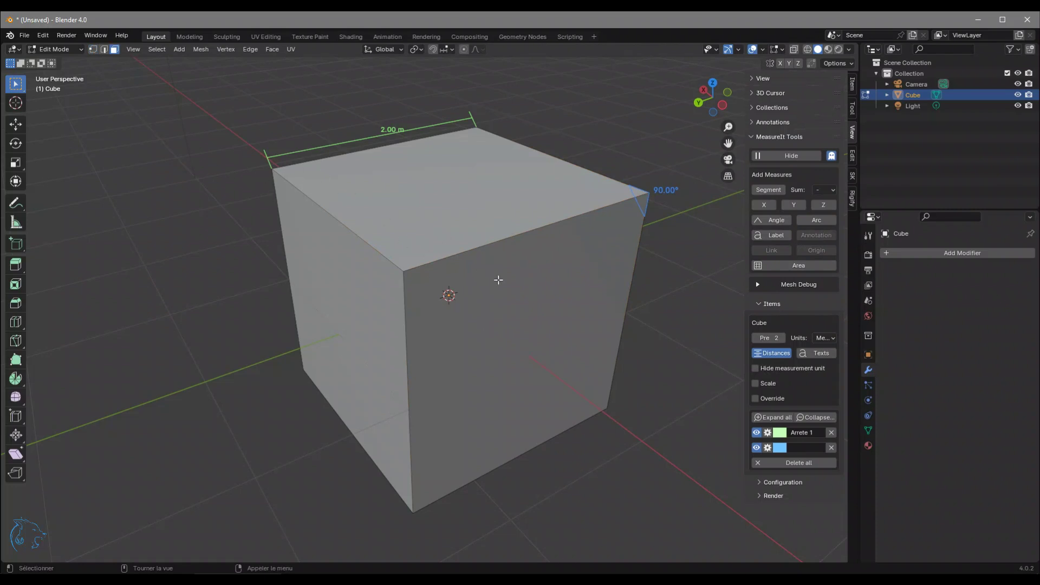
middle_drag(525, 334, 485, 302)
click(475, 293)
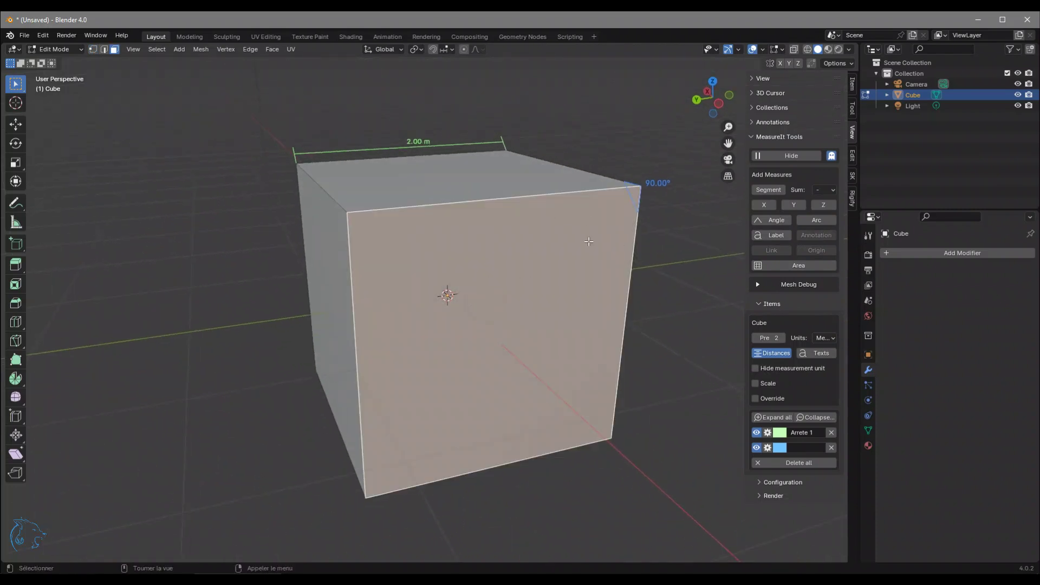
click(798, 266)
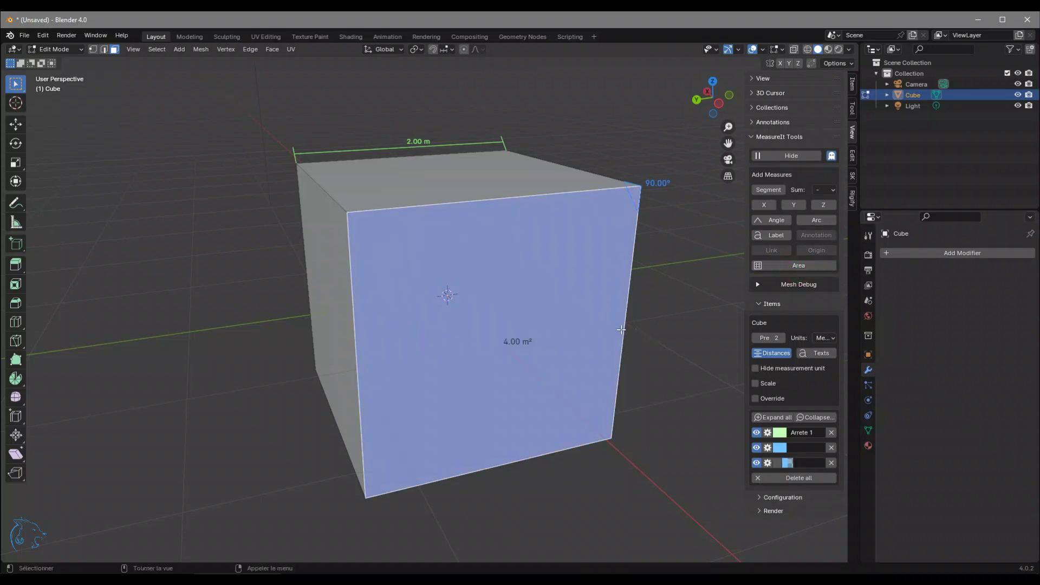
middle_drag(491, 306, 478, 318)
middle_drag(558, 268, 567, 318)
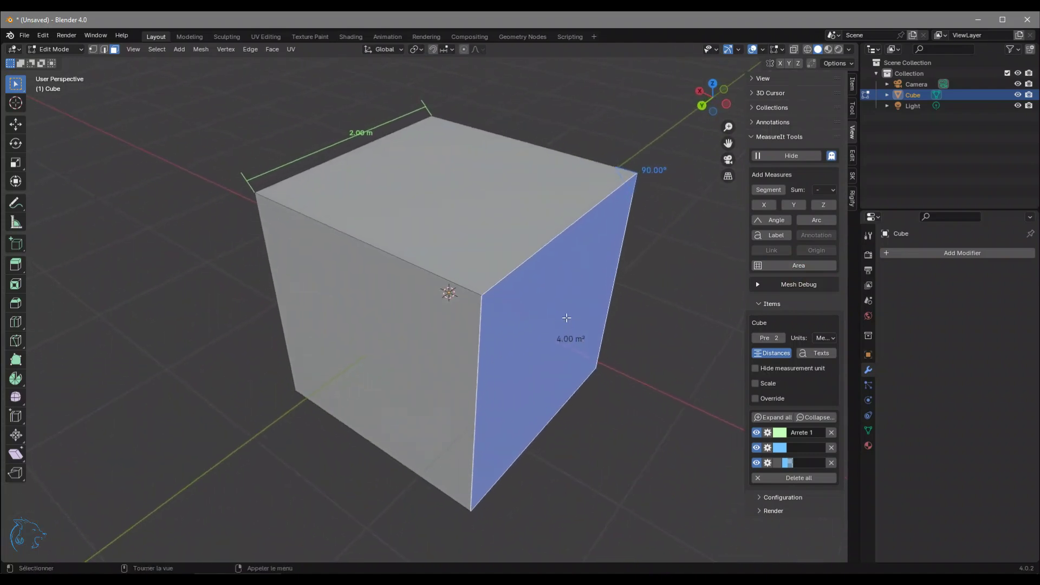
Select the cube's top face and the uncoloured side face next to the blue one, and add a joint area measure
middle_drag(425, 291, 446, 290)
key(a)
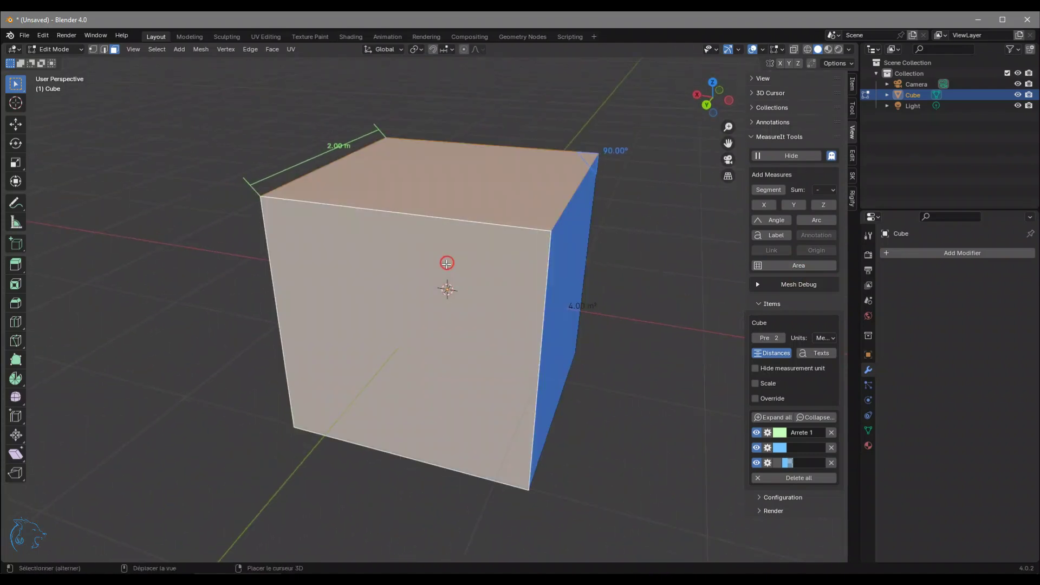
click(811, 266)
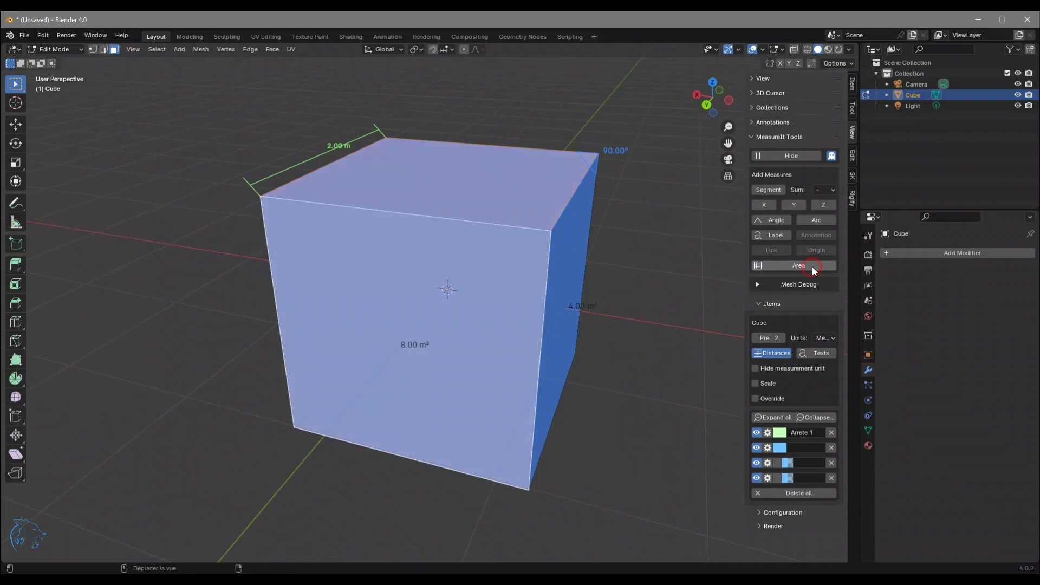
middle_drag(417, 337, 421, 347)
middle_drag(482, 187, 480, 222)
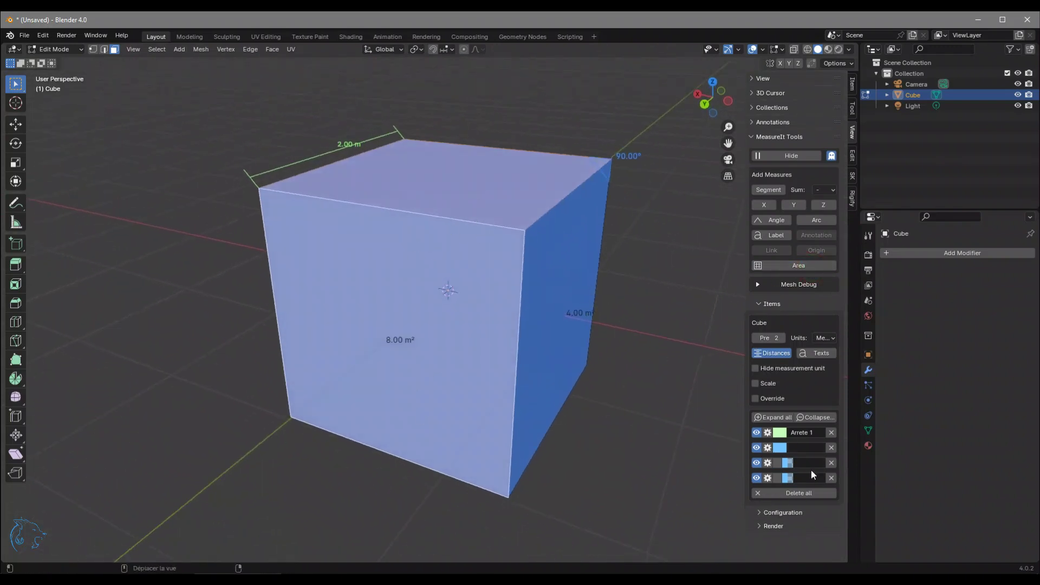
Change the two-face area measure's colour to salmon red with hue 0.015, saturation 0.867 and value 1.000
click(788, 478)
click(824, 387)
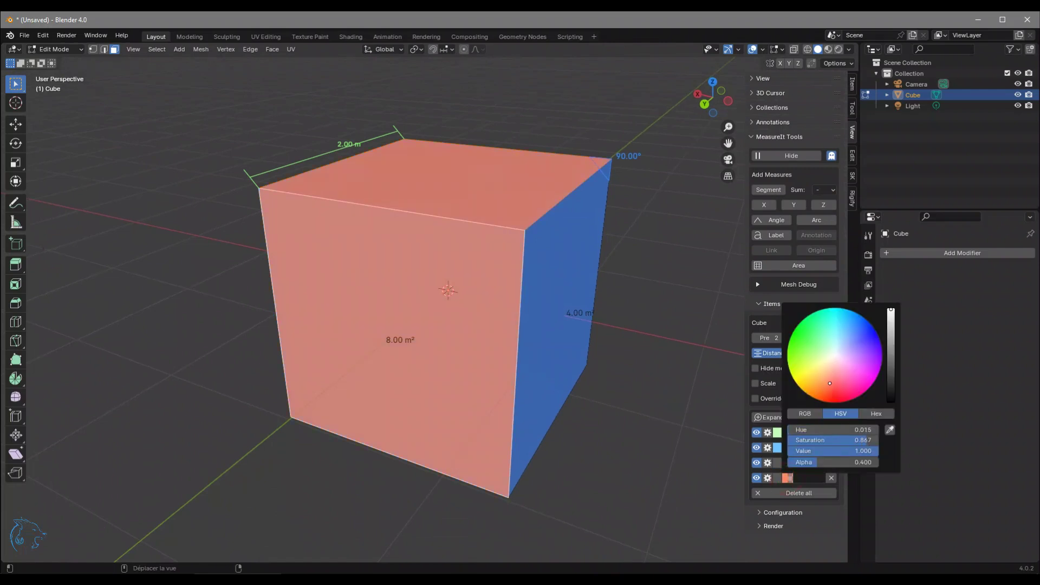
middle_drag(633, 253, 494, 348)
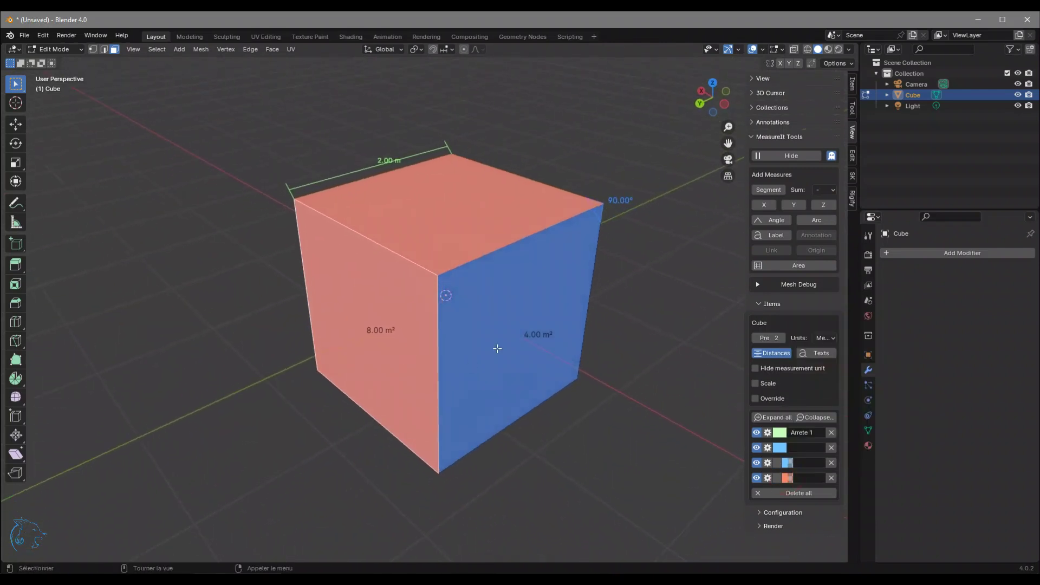
Select the red top face and the adjacent red side face in turn, ending on the top face
click(427, 195)
click(402, 264)
click(428, 214)
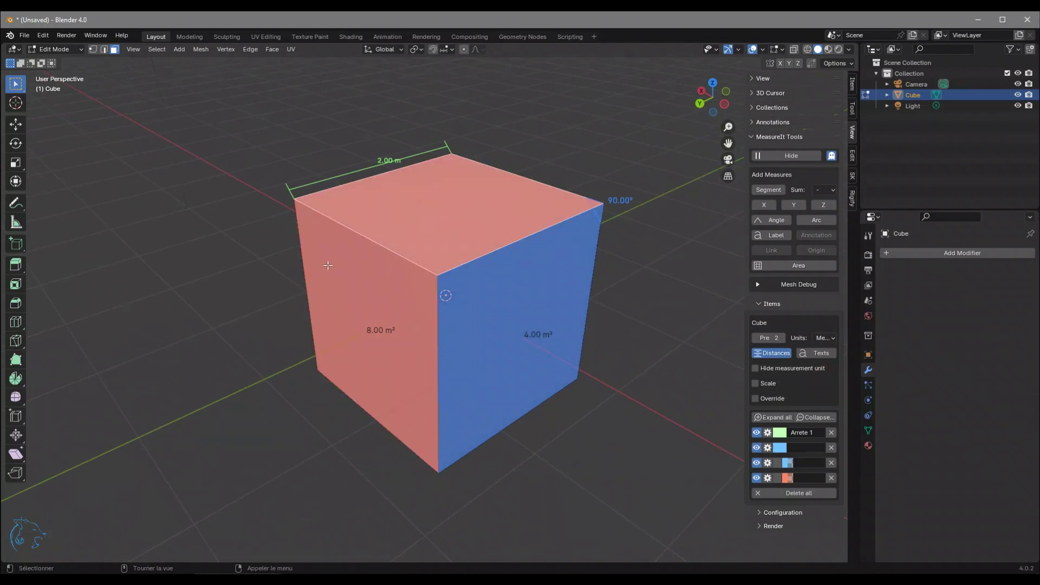
Toggle the display of all measures off and on repeatedly
click(792, 155)
click(795, 155)
click(796, 155)
click(795, 155)
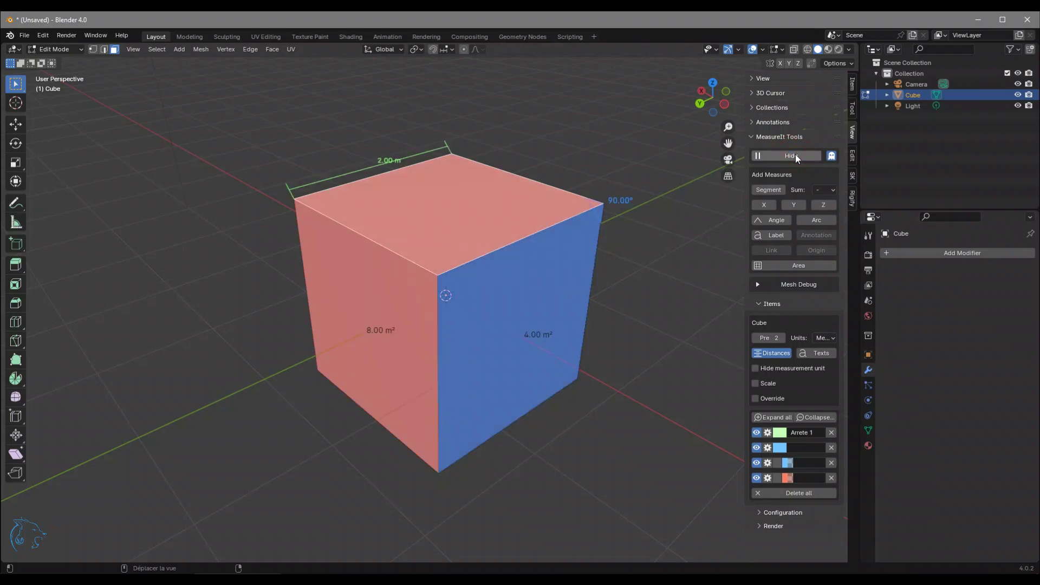
click(800, 157)
click(800, 157)
Add a centred vertical loop cut across the cube's red top and side faces
middle_drag(496, 206, 551, 196)
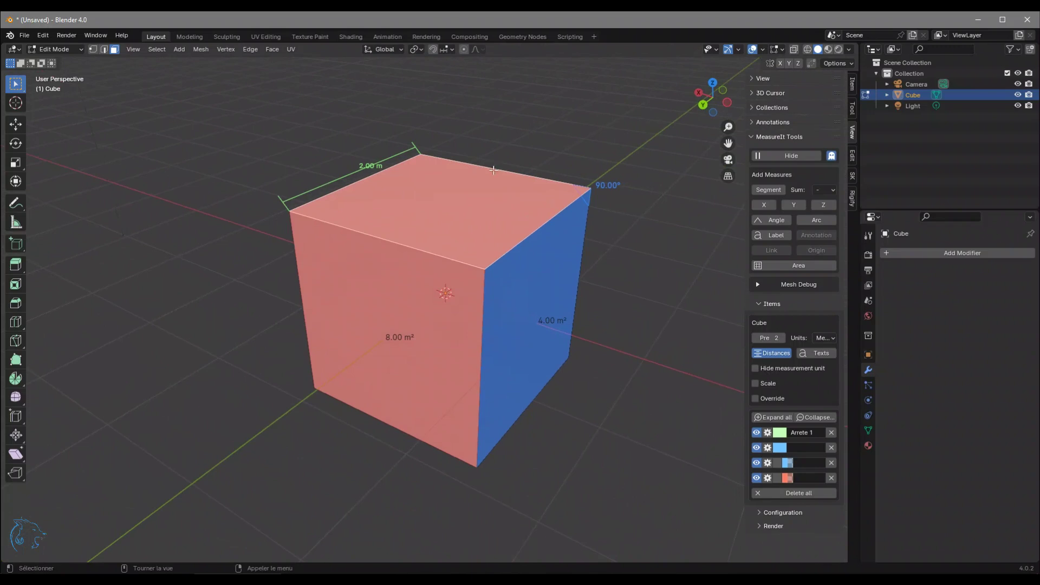
mouse_move(544, 242)
middle_down()
mouse_move(608, 244)
mouse_move(634, 225)
mouse_move(549, 242)
middle_up()
key(ctrl+r)
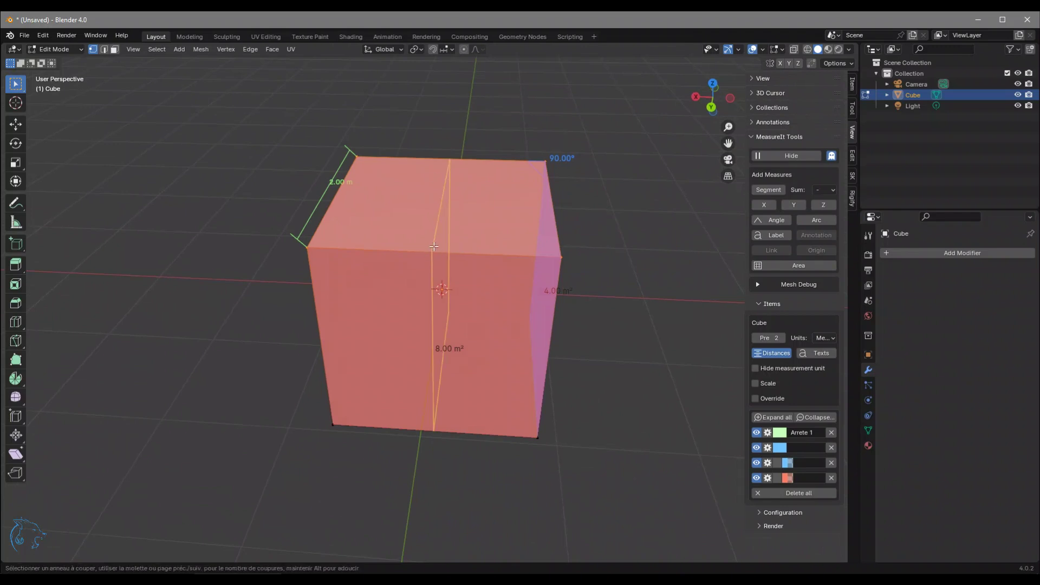
click(445, 255)
right_click(444, 254)
middle_drag(444, 255, 474, 251)
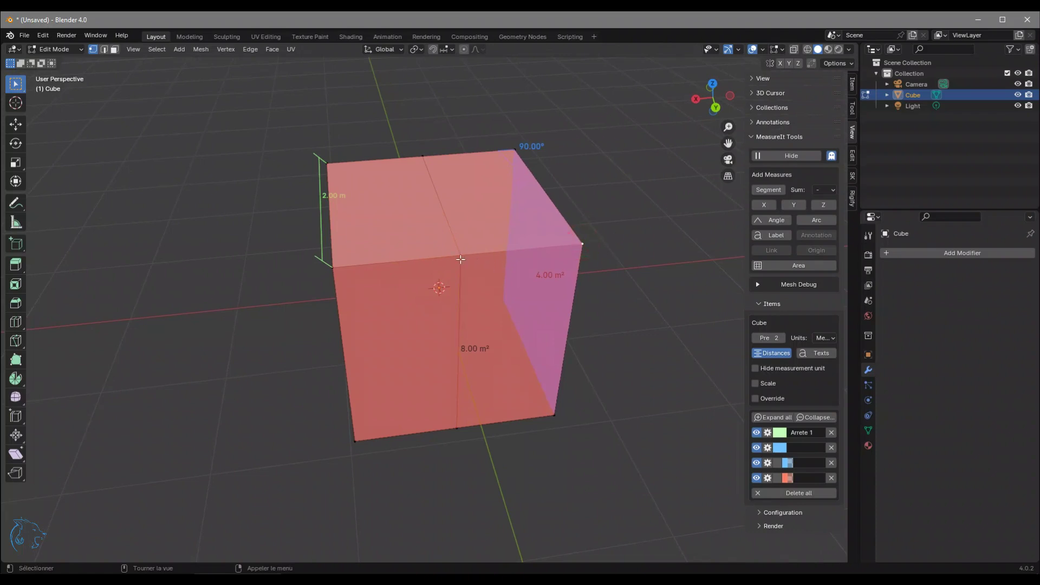
Slide the loop cut's vertex on the shared red edge to the corner by the blue face and move it 0.1 m along X
mouse_move(499, 288)
middle_down()
mouse_move(476, 282)
mouse_move(493, 272)
middle_up()
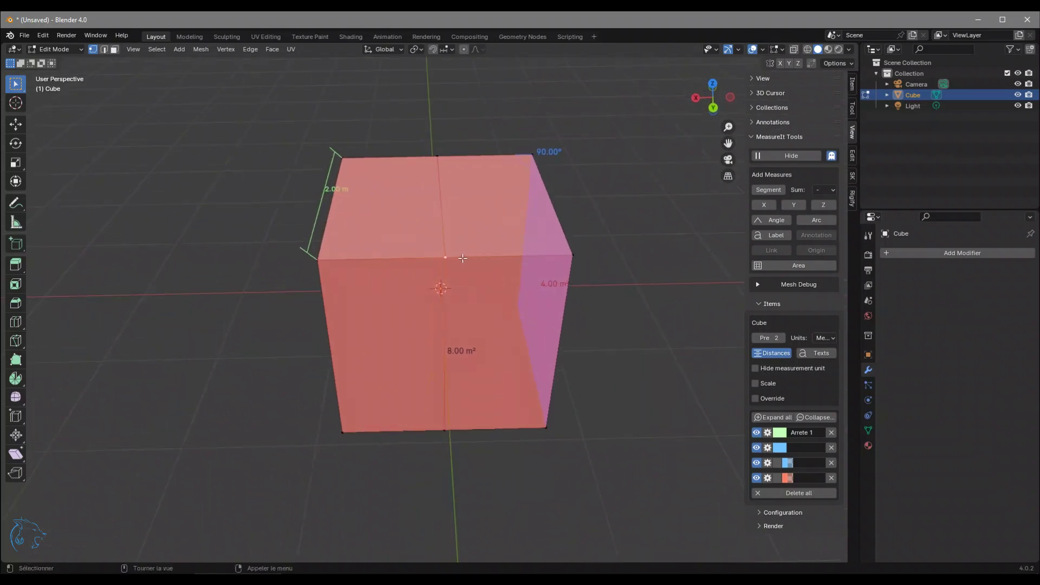
key(shift+v)
click(630, 245)
key(g)
text(x0.1)
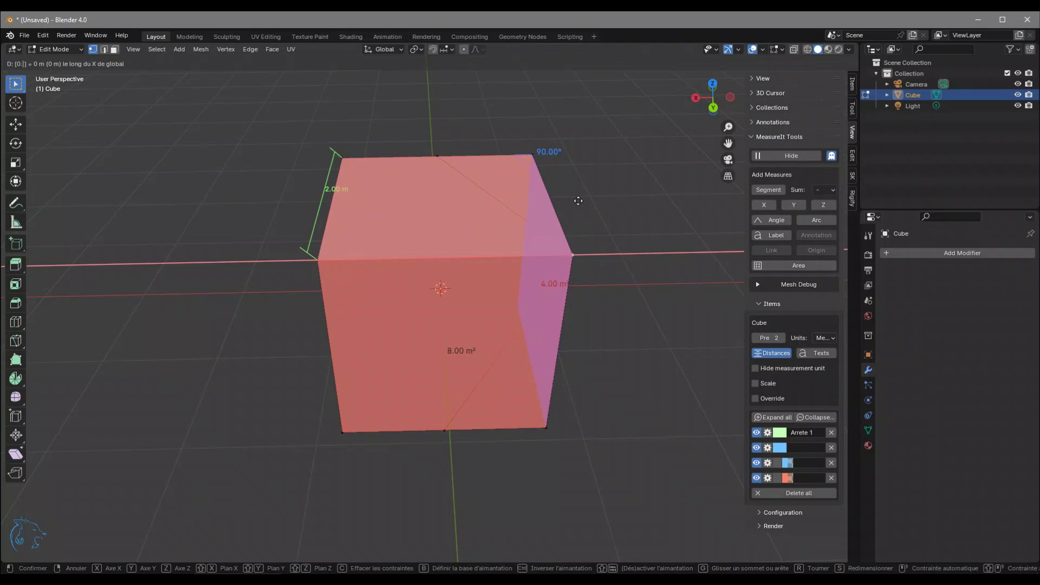
key(Return)
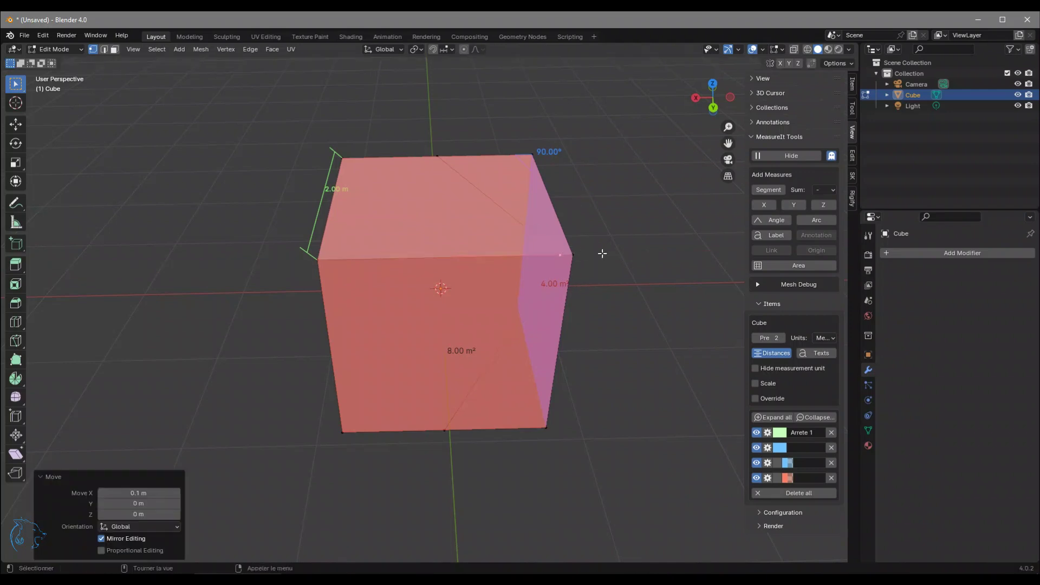
scroll(601, 253, up, 3)
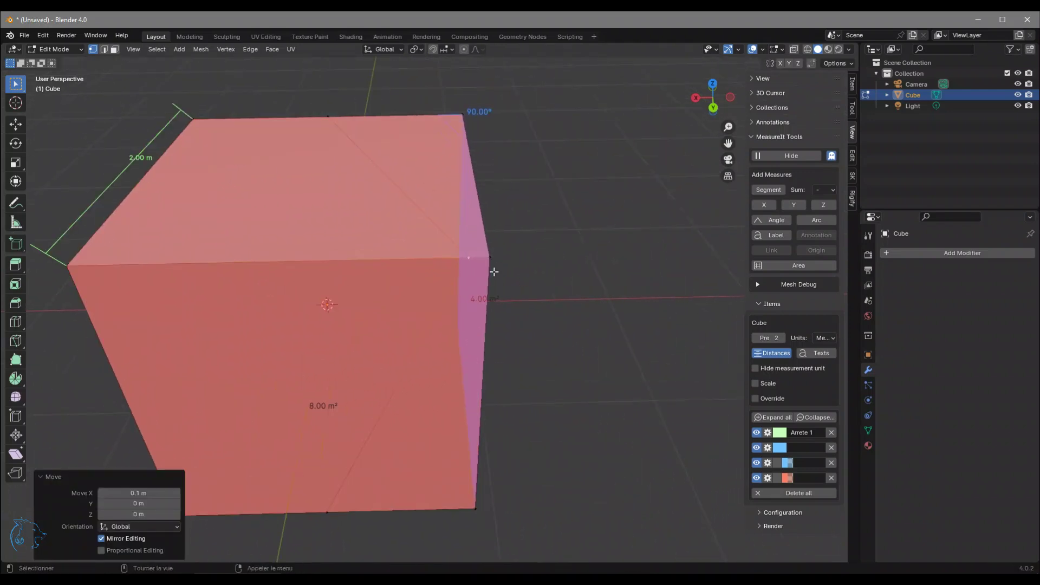
middle_drag(481, 260, 367, 218)
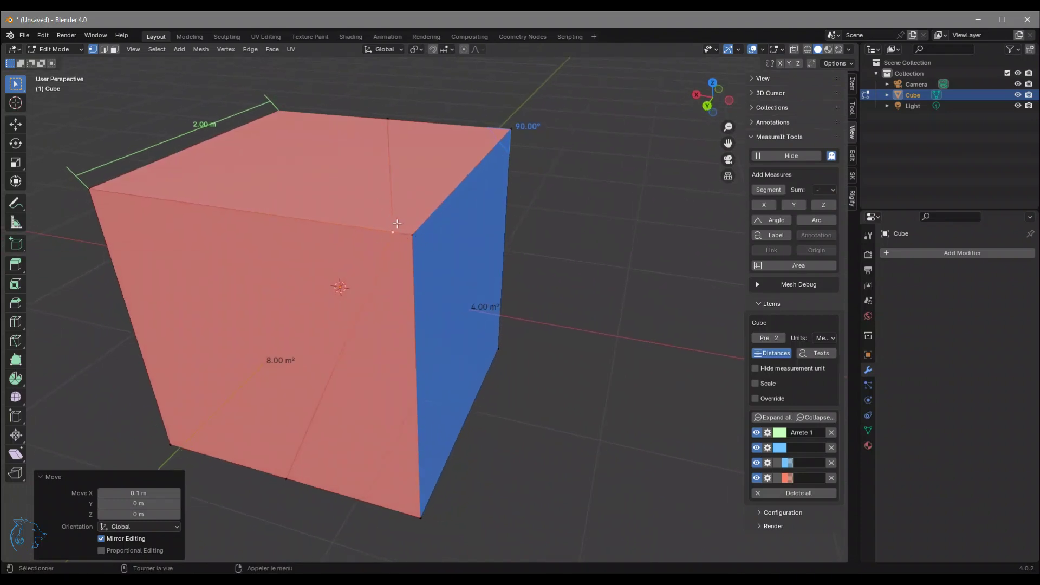
Slide the same vertex along its edge to the opposite corner with factor 1.000 and move it -0.1 m along X
middle_drag(396, 224, 462, 237)
key(shift+v)
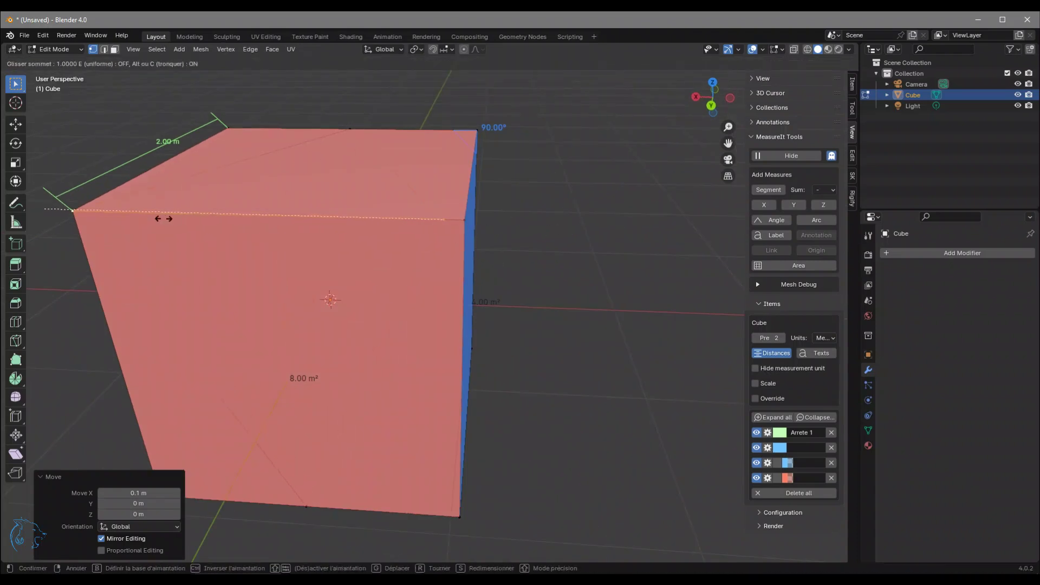
click(144, 217)
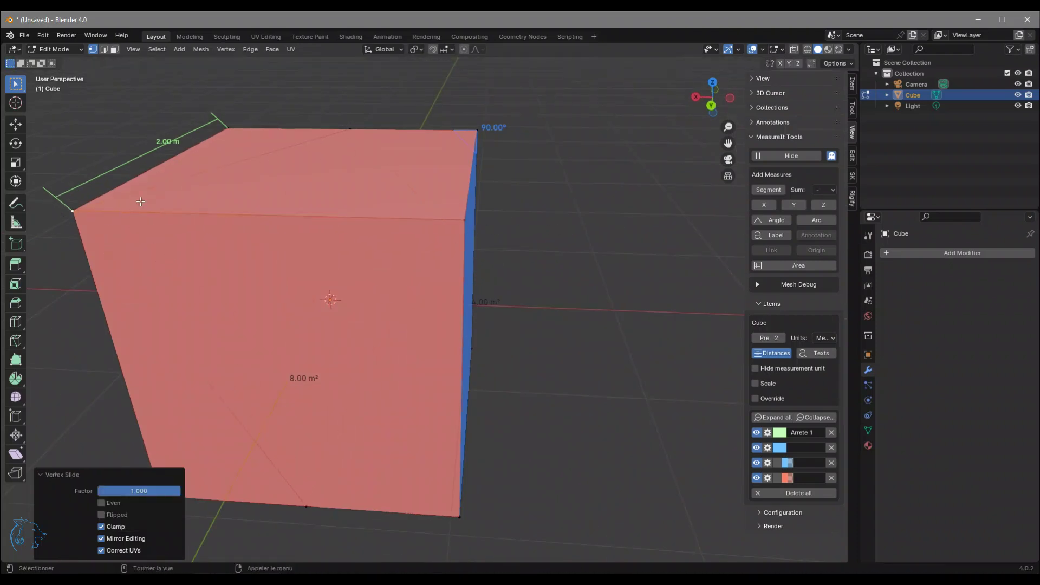
key(g)
text(x-0)
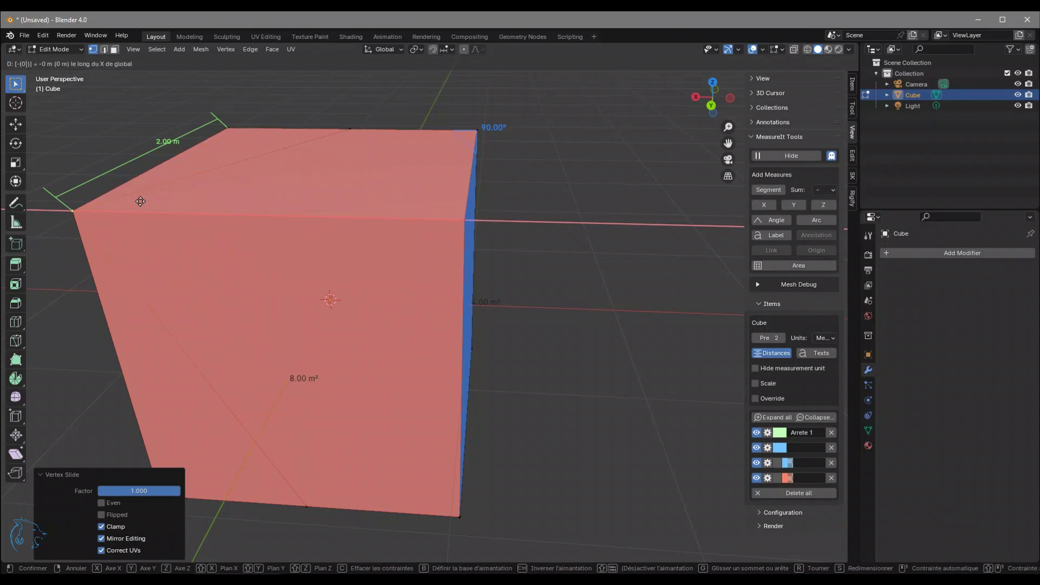
text(.1)
key(Return)
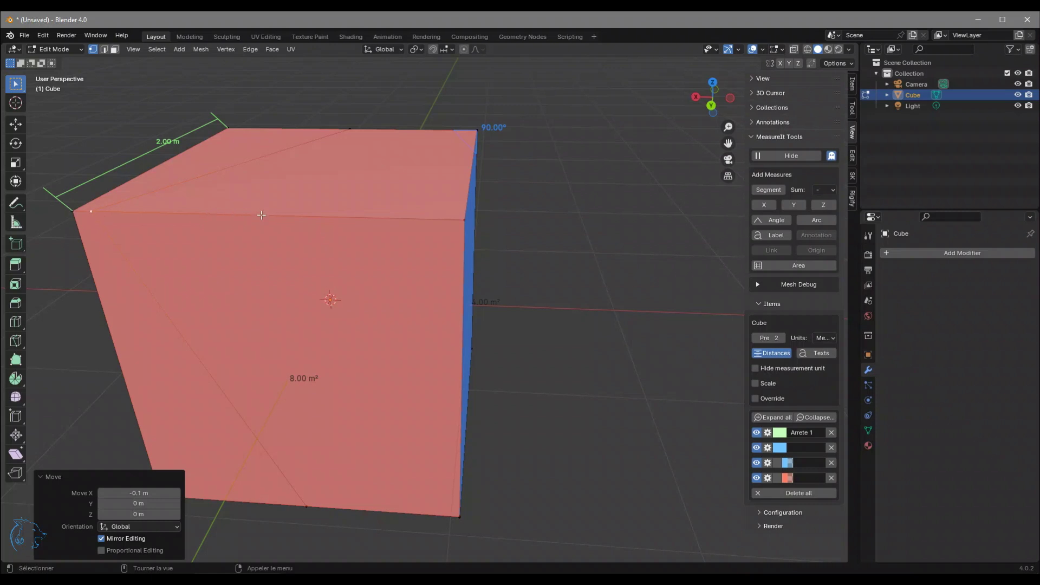
Slide the vertex back onto the corner beside the 2.00 m segment measure and move it -1 m along X
key(shift+v)
click(210, 204)
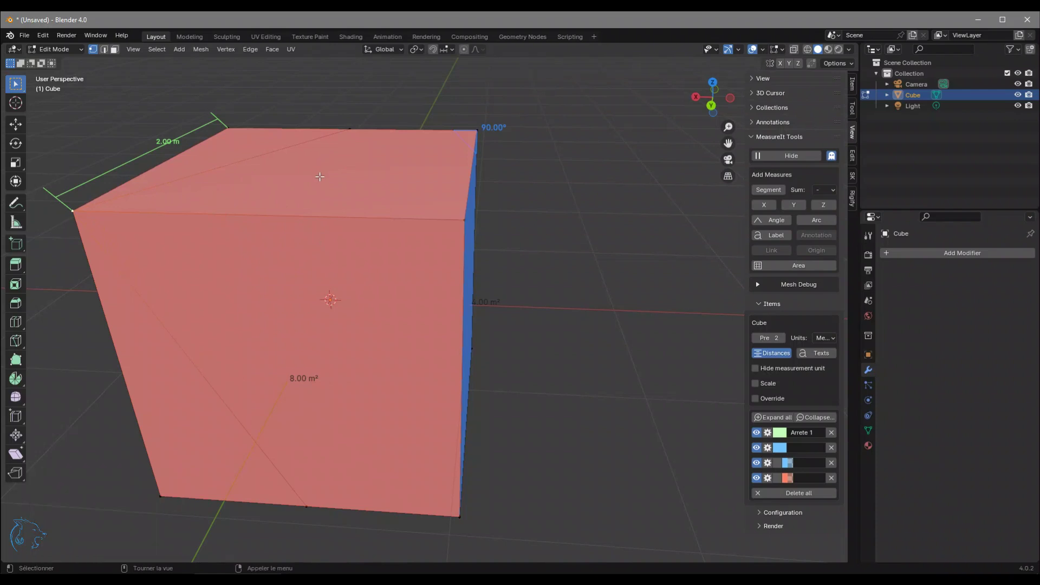
key(g)
key(x)
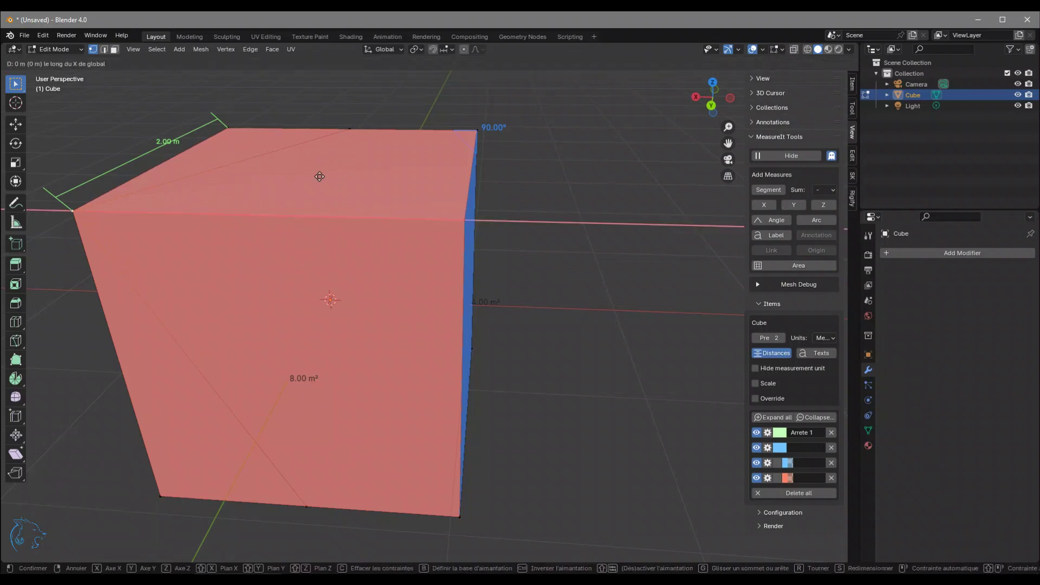
text(-1)
key(Return)
Delete all of the cube's measures at once
middle_drag(240, 244, 349, 230)
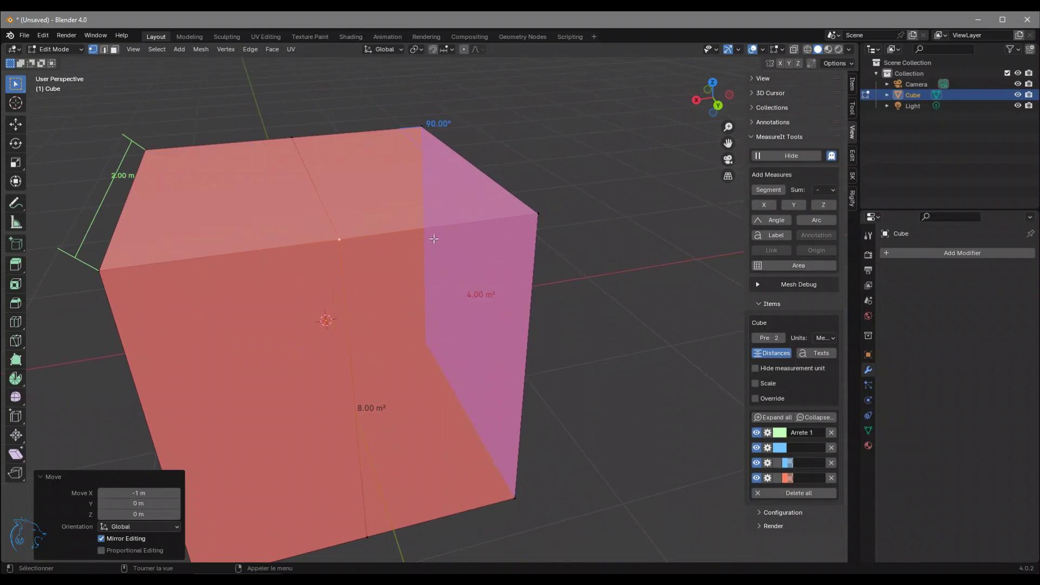
scroll(265, 248, down, 4)
middle_drag(265, 249, 475, 292)
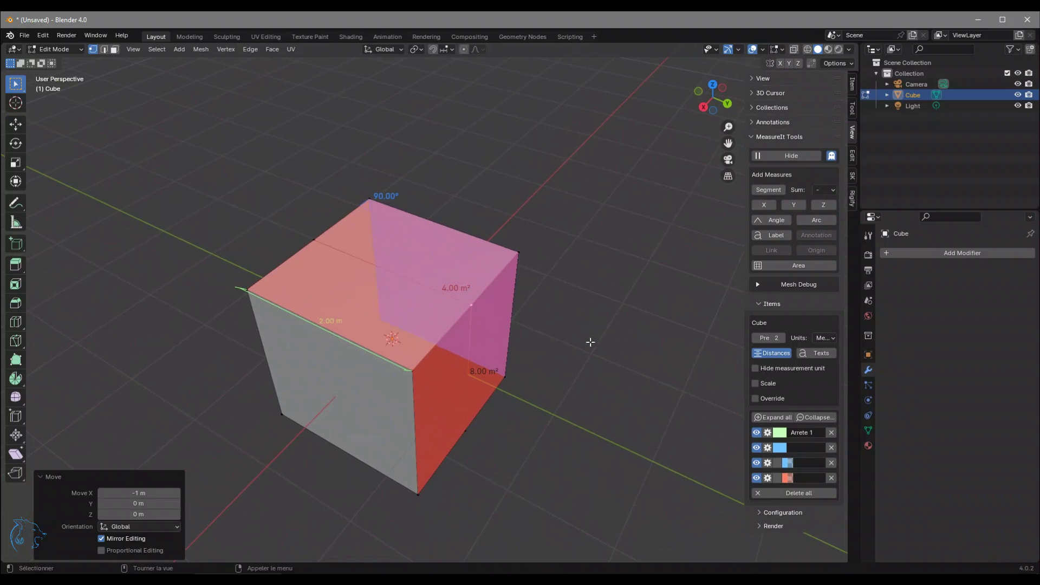
middle_drag(585, 316, 507, 310)
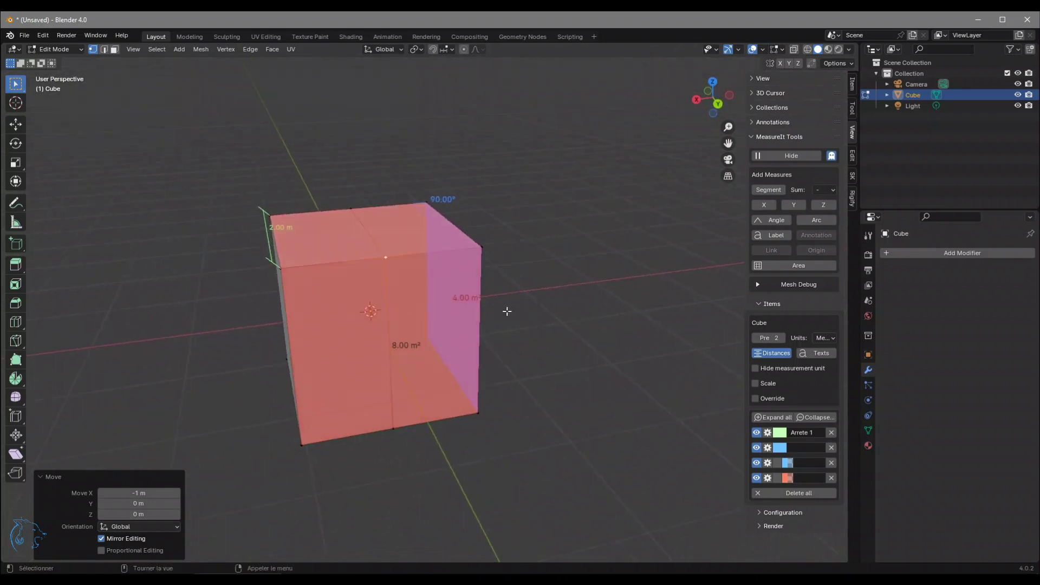
middle_drag(462, 268, 415, 292)
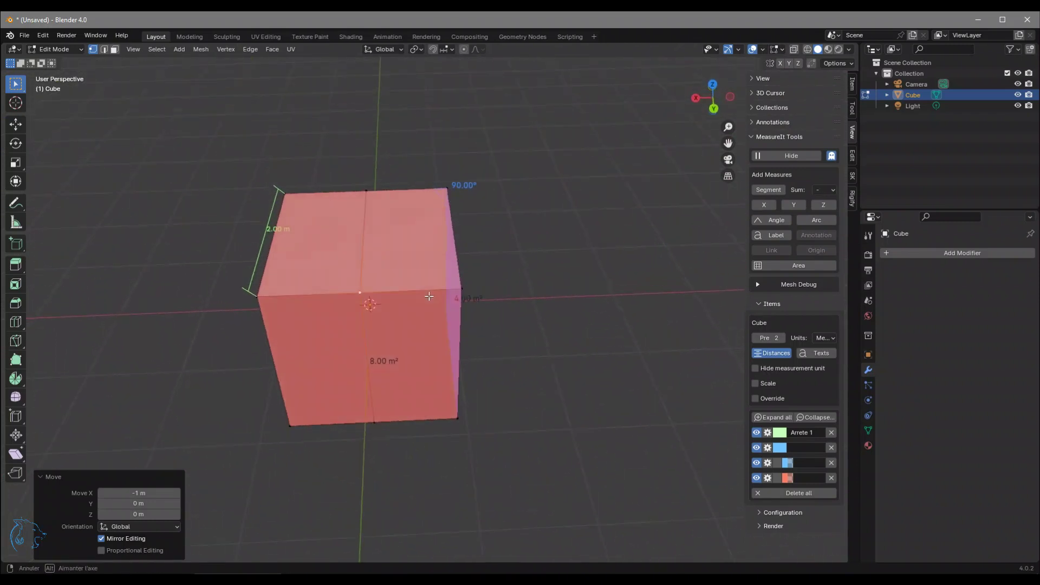
scroll(359, 304, up, 3)
middle_drag(468, 296, 469, 205)
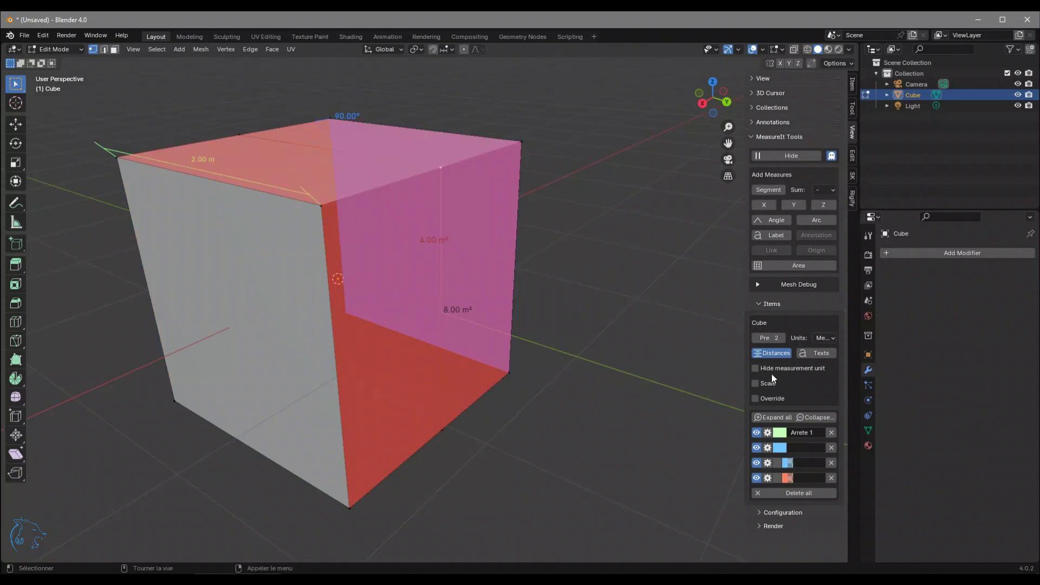
click(803, 493)
Bevel the cube's top edge that crosses the loop cut, with 4 segments and a width of about 1.09 m
middle_drag(580, 167, 492, 145)
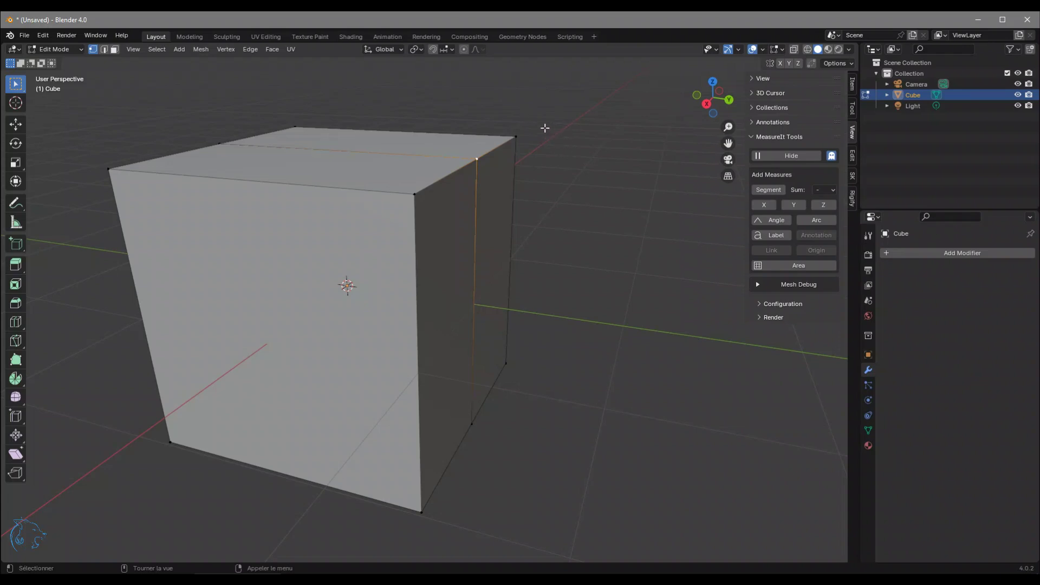
drag(541, 126, 393, 235)
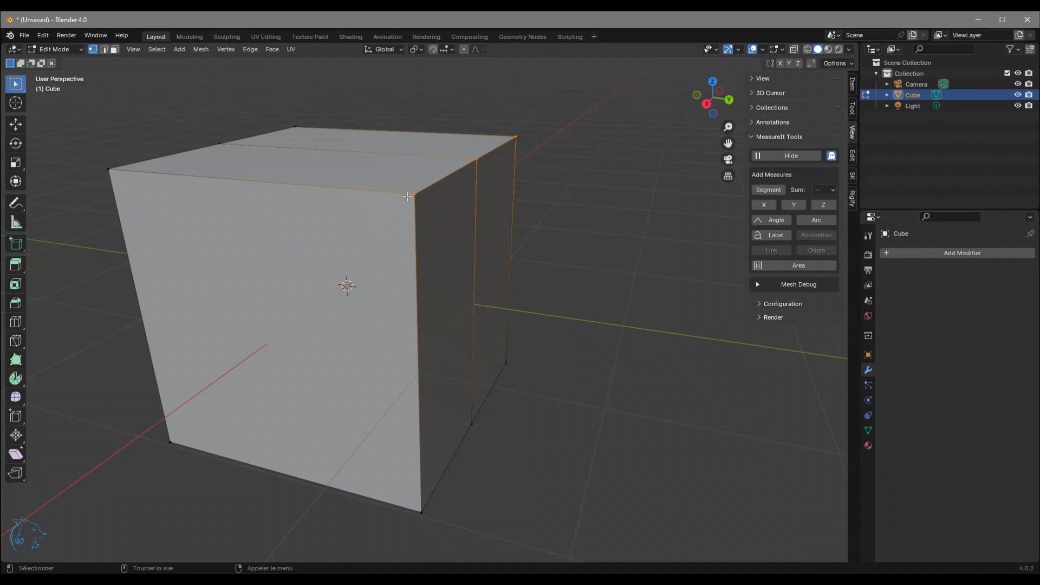
key(ctrl+b)
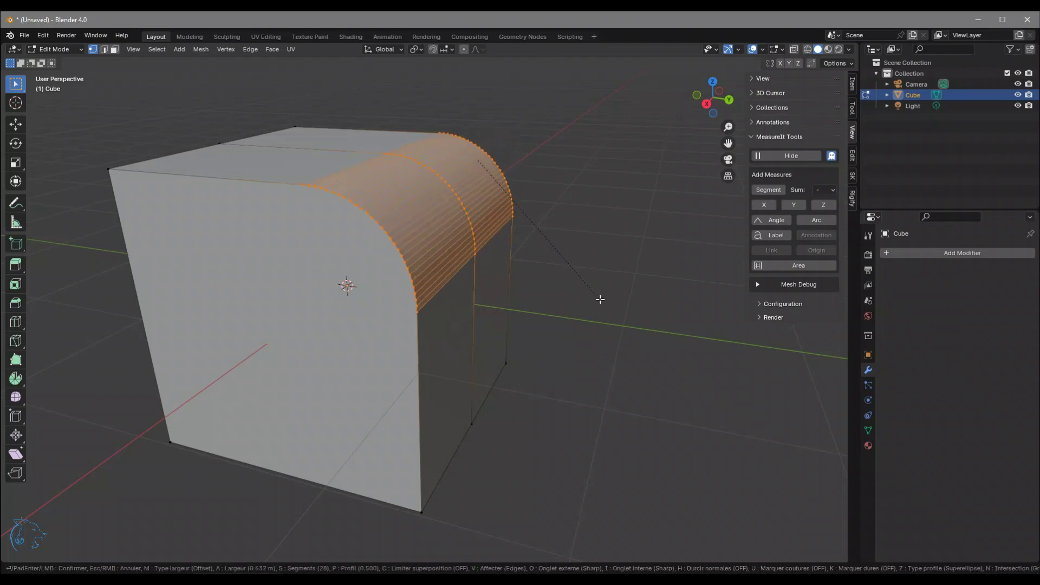
scroll(604, 311, down, 16)
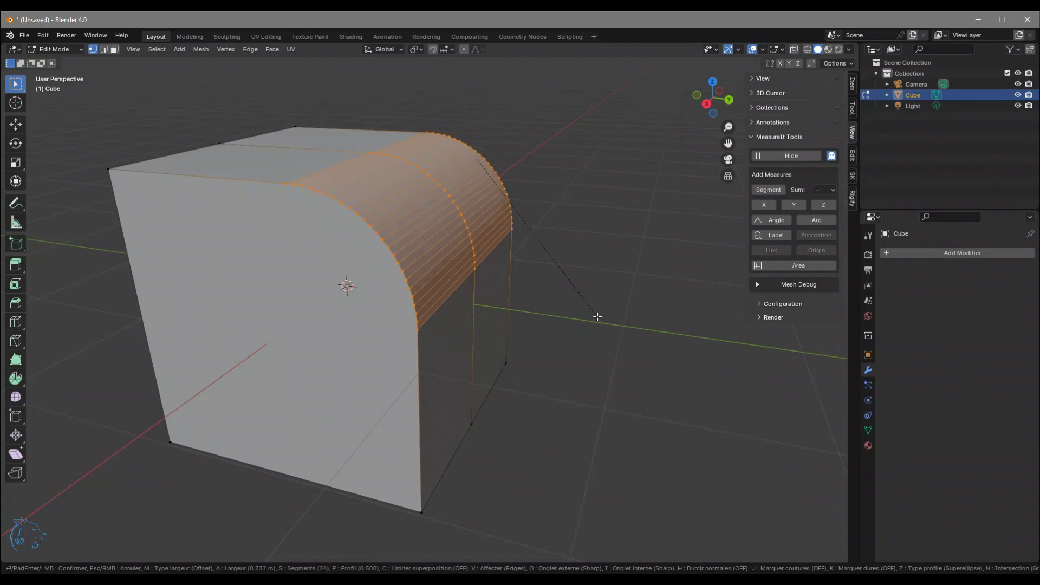
scroll(606, 348, down, 11)
scroll(611, 348, up, 6)
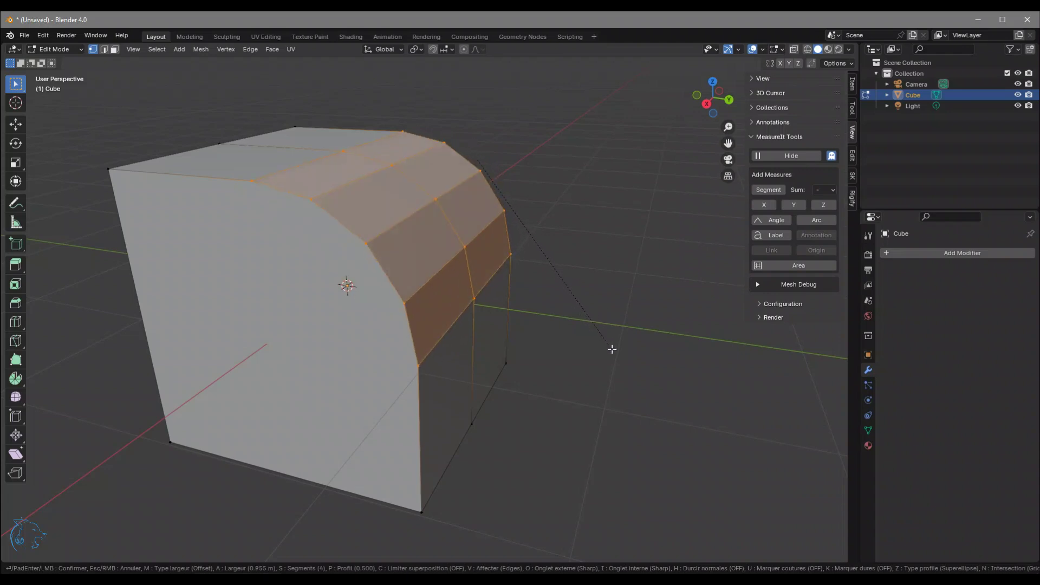
scroll(610, 349, down, 5)
scroll(593, 353, up, 2)
click(622, 367)
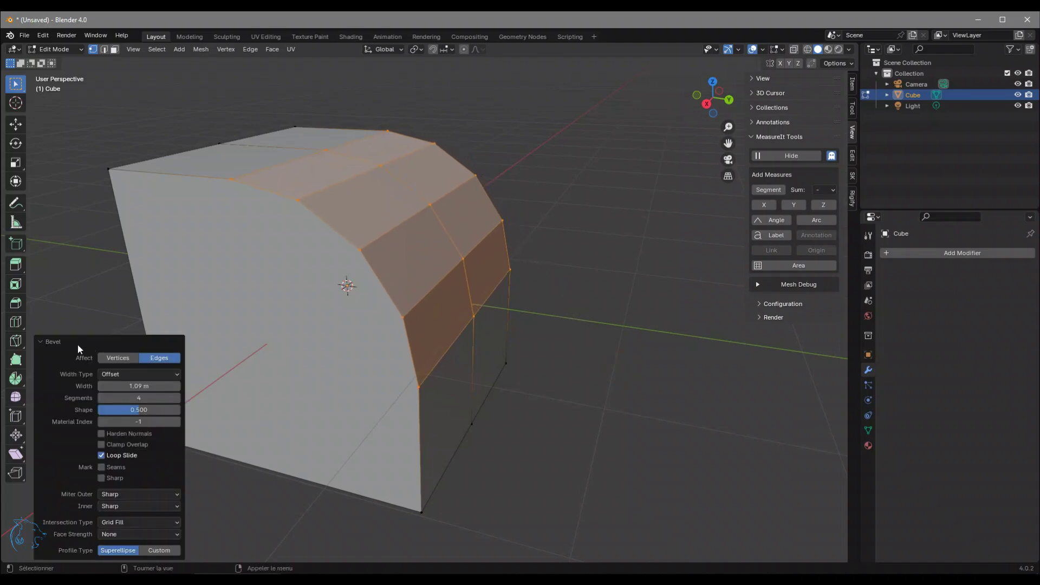
Set the bevel's width to exactly 1 m
click(45, 343)
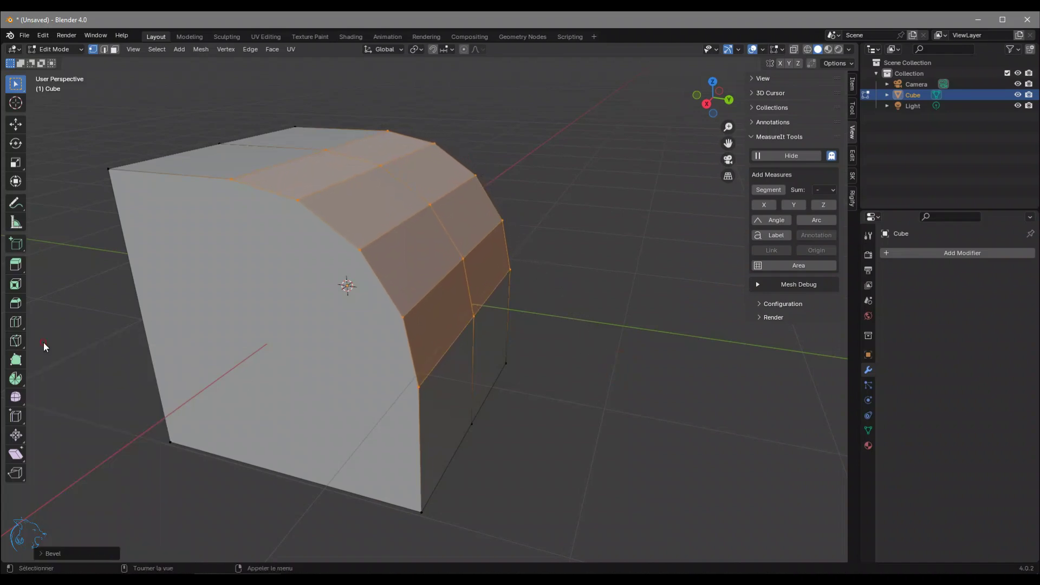
click(41, 554)
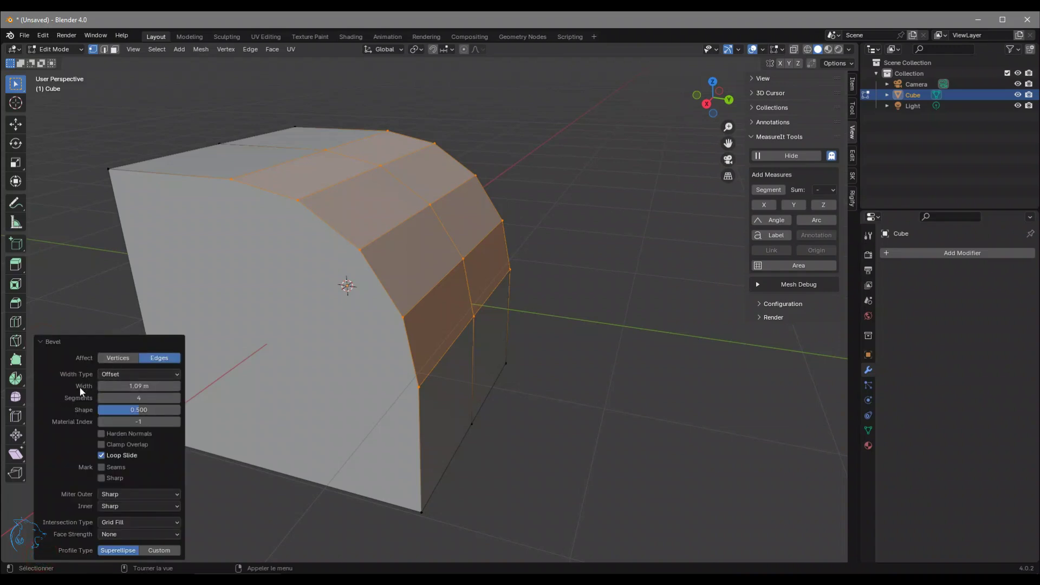
middle_drag(102, 386, 179, 386)
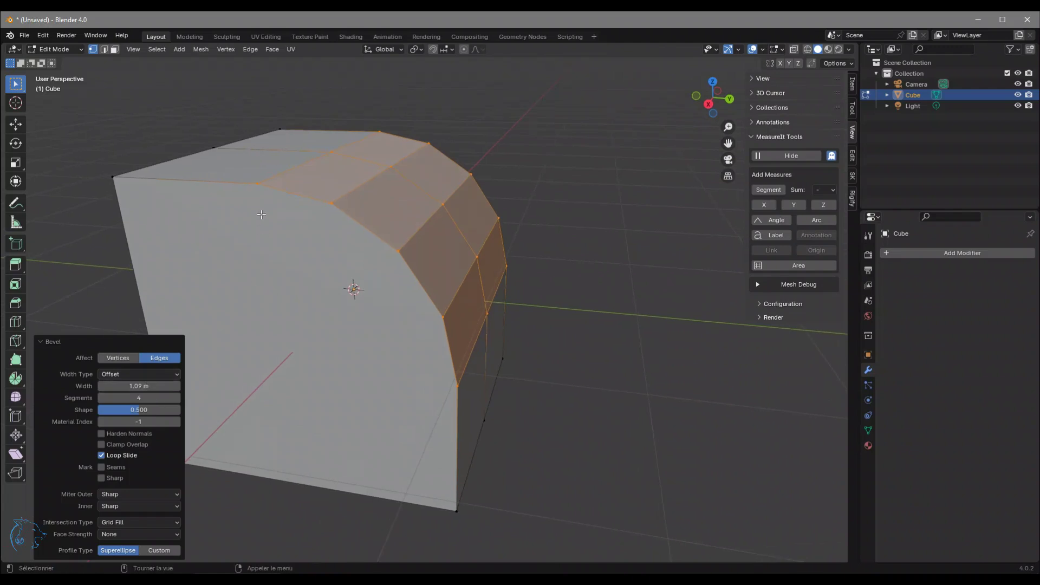
middle_drag(266, 189, 326, 191)
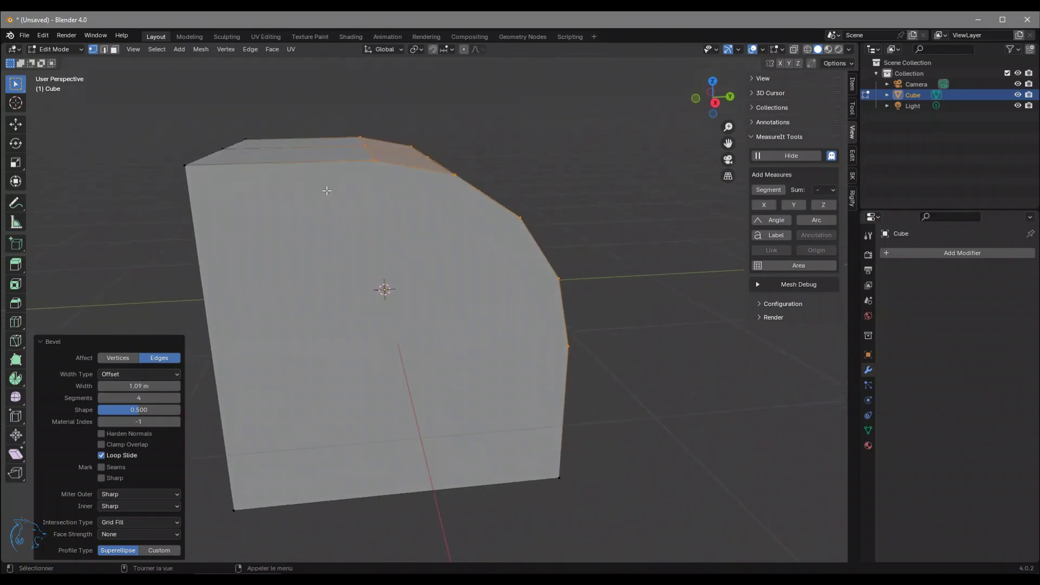
click(138, 384)
text(1)
key(Return)
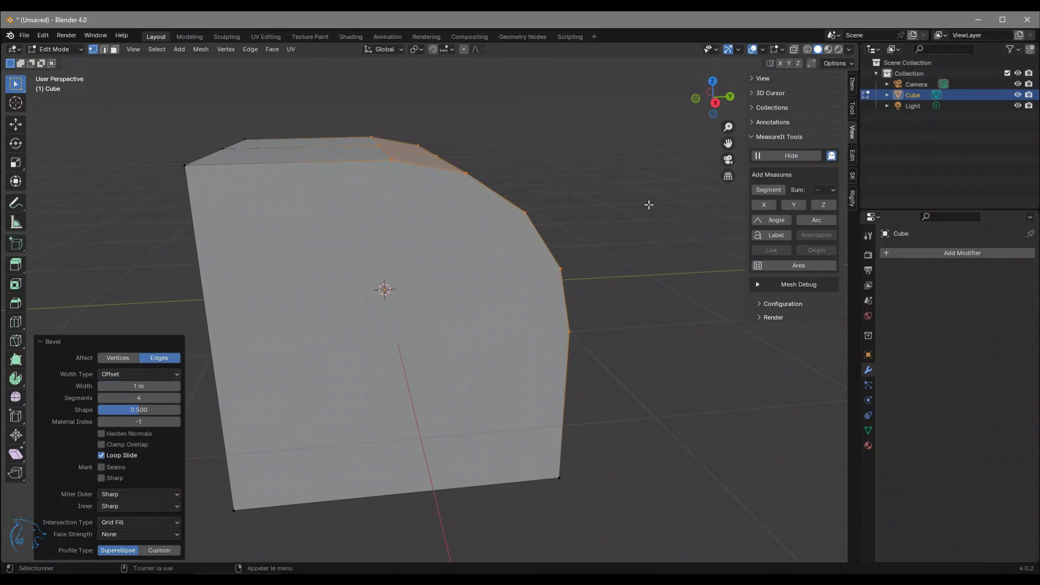
Try a bevel width of 2 m and set it back to 1 m
middle_drag(652, 204, 634, 192)
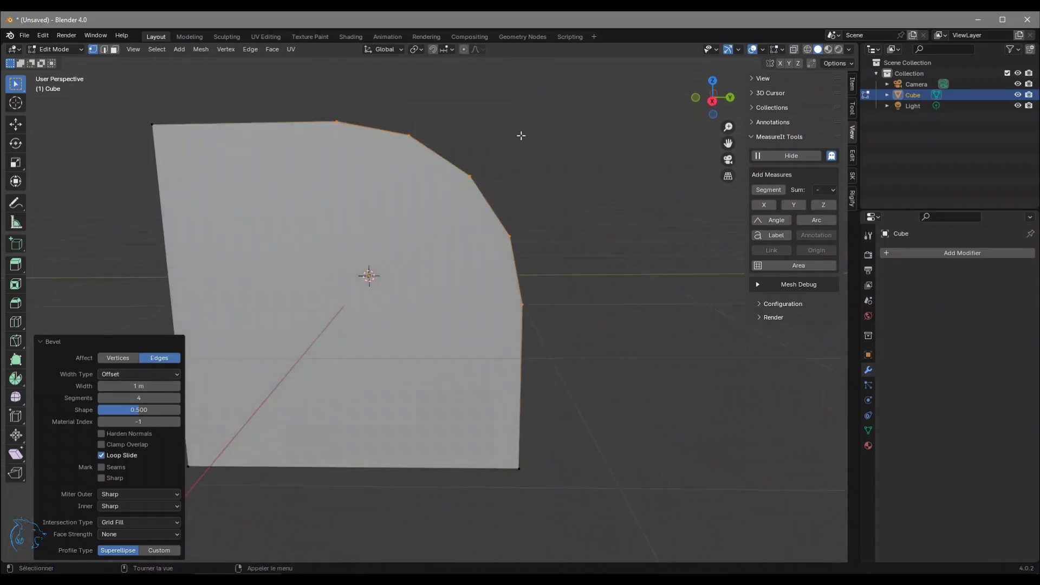
middle_drag(521, 139, 525, 145)
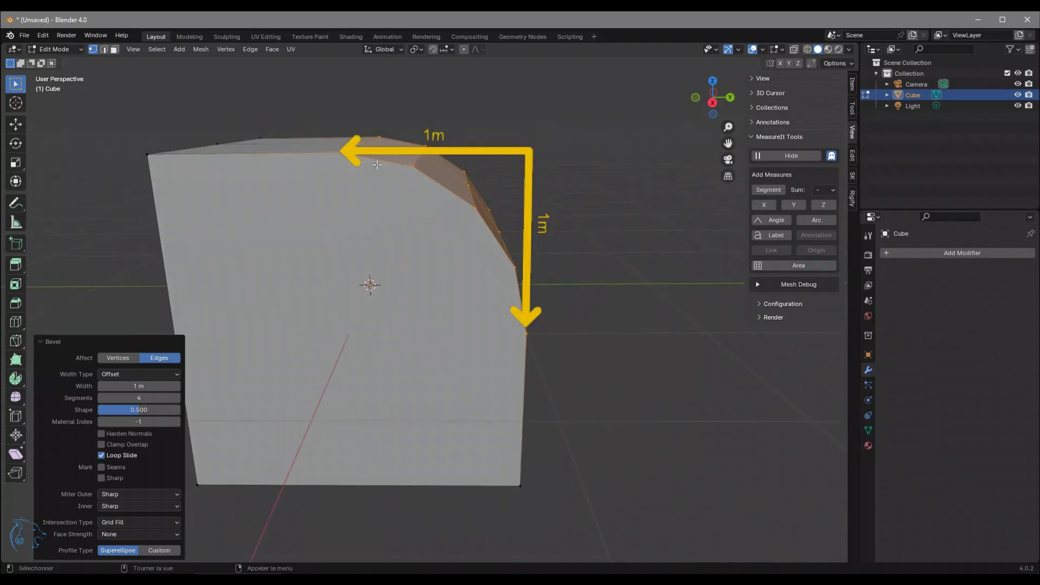
middle_drag(303, 239, 247, 315)
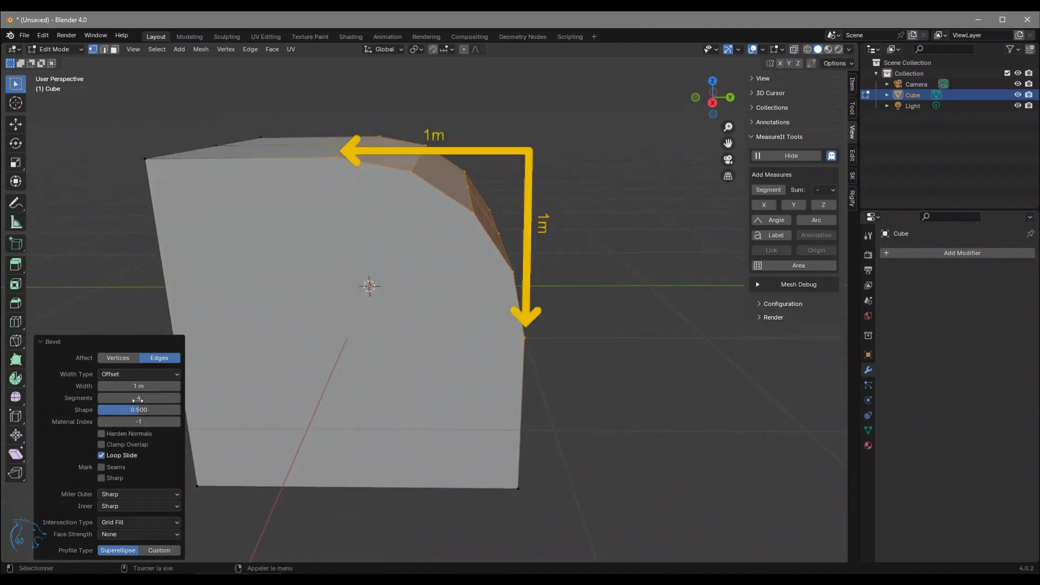
mouse_move(154, 386)
mouse_down()
mouse_move(135, 386)
mouse_move(156, 386)
mouse_up()
click(155, 386)
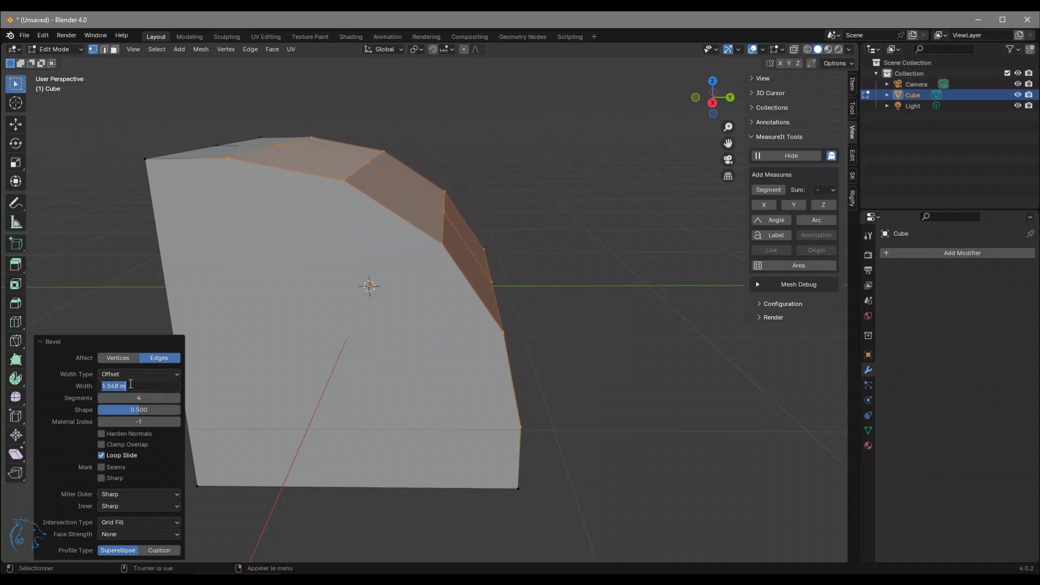
text(2)
key(Return)
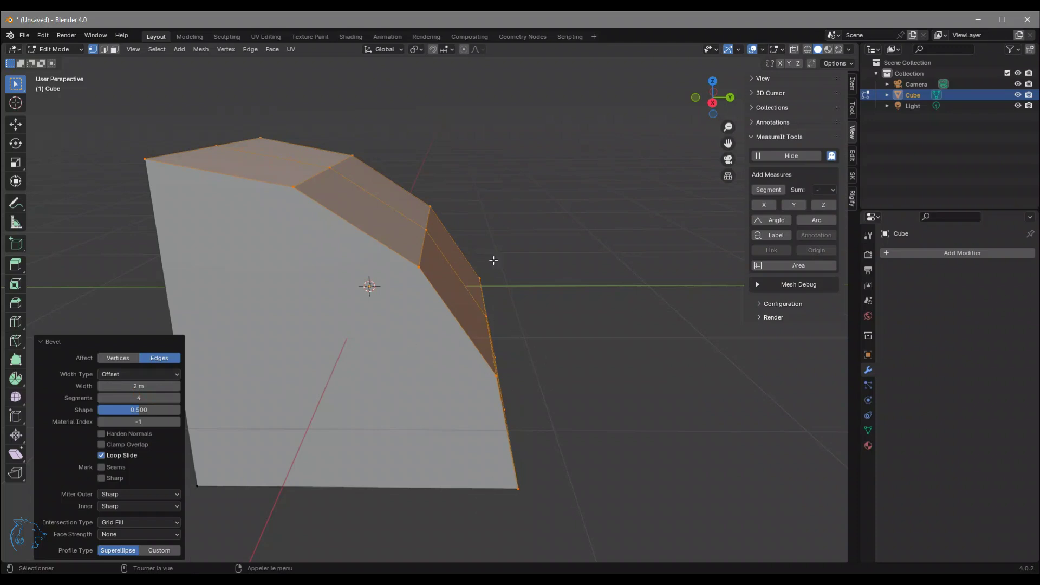
click(150, 386)
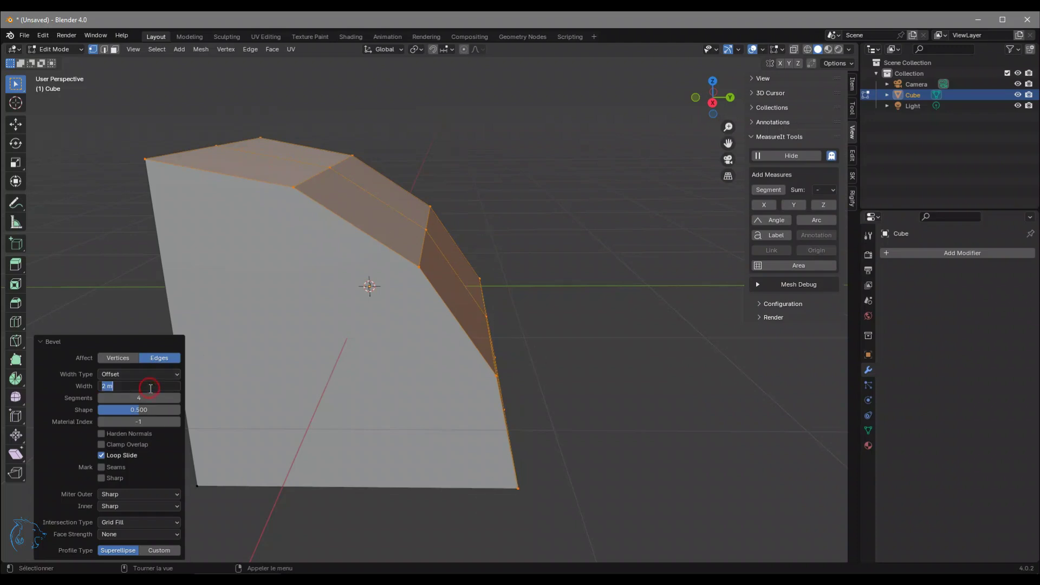
text(1)
key(Return)
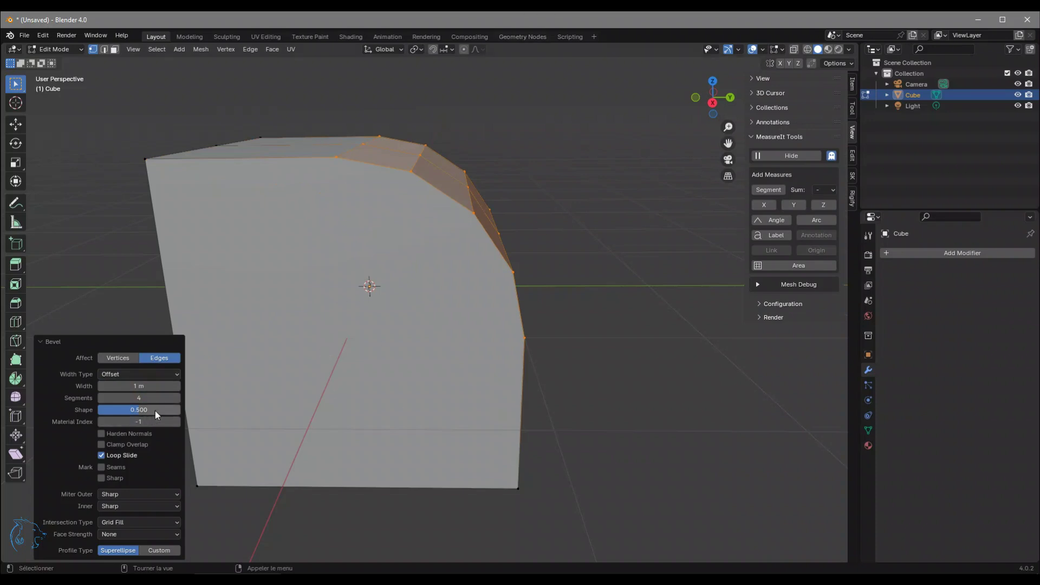
Raise the bevel's segments to 17 and set its shape to 0 to turn the rounding into an inward step
middle_drag(223, 369, 183, 373)
drag(145, 394, 132, 415)
click(132, 412)
text(0)
key(Return)
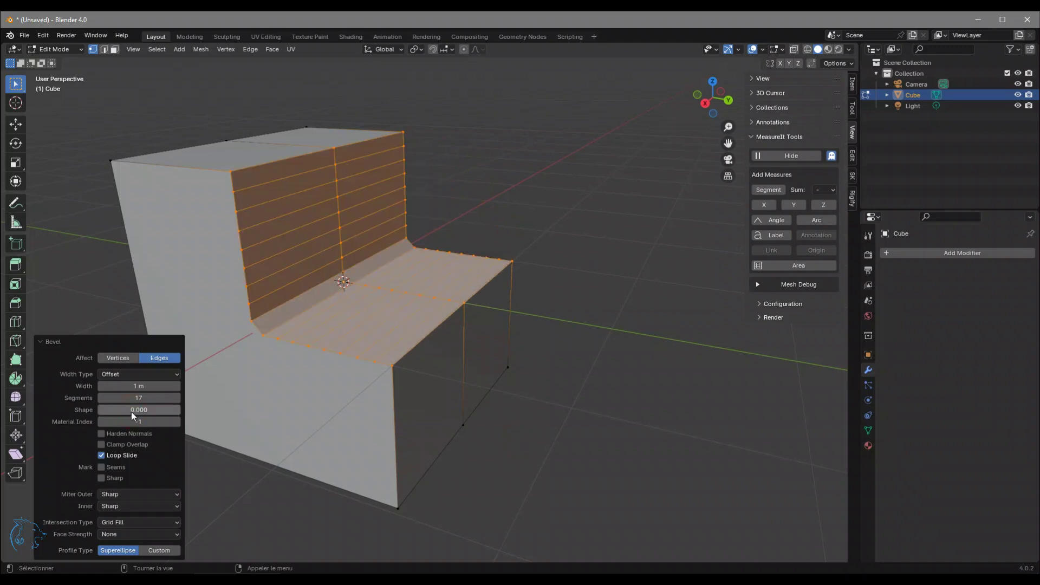
Increase the bevel's segment count to 18 for a sharp inner corner
middle_drag(386, 264, 423, 261)
middle_drag(408, 262, 375, 192)
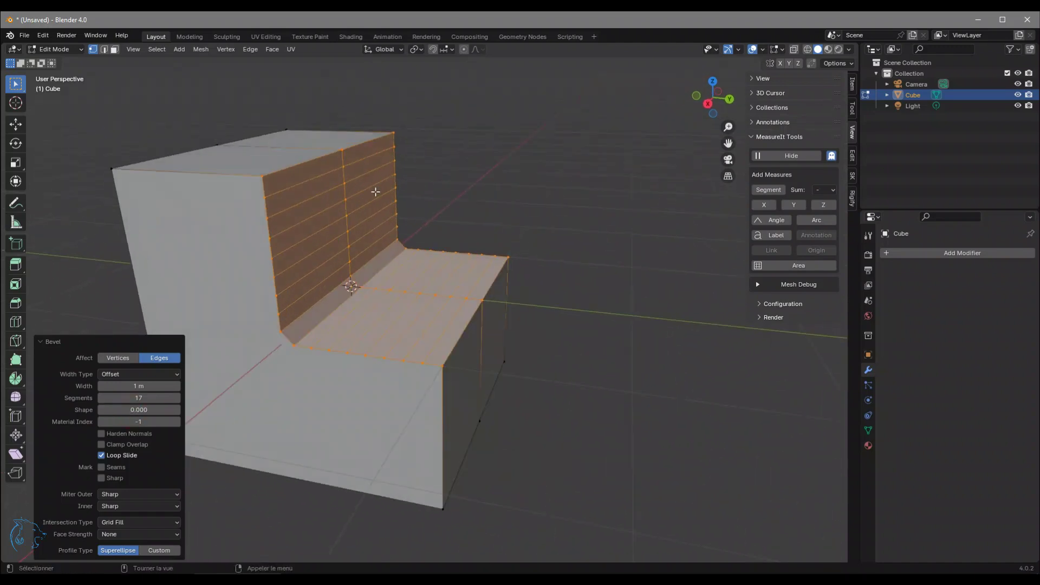
middle_drag(303, 233, 360, 148)
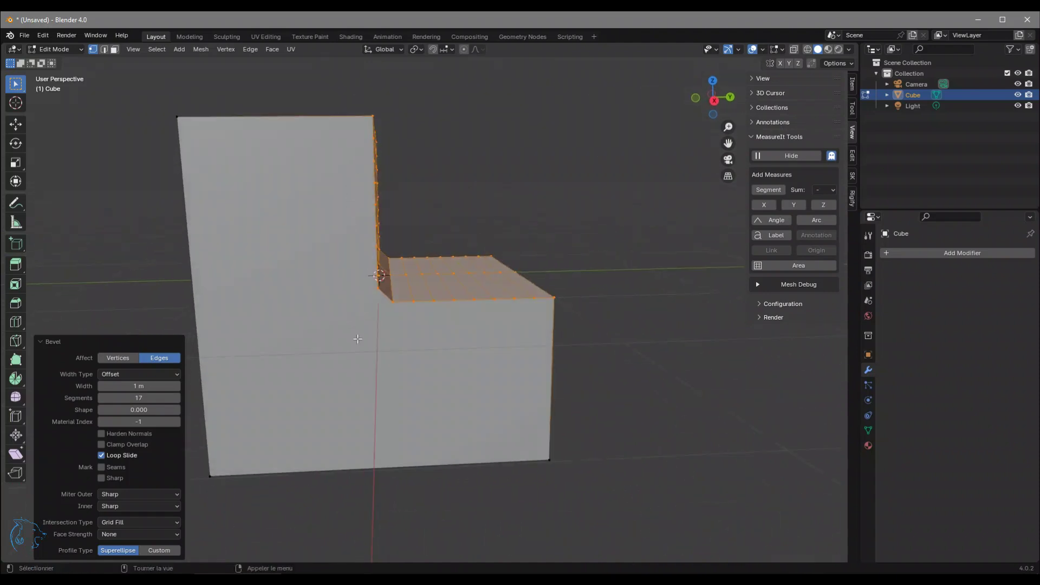
click(176, 397)
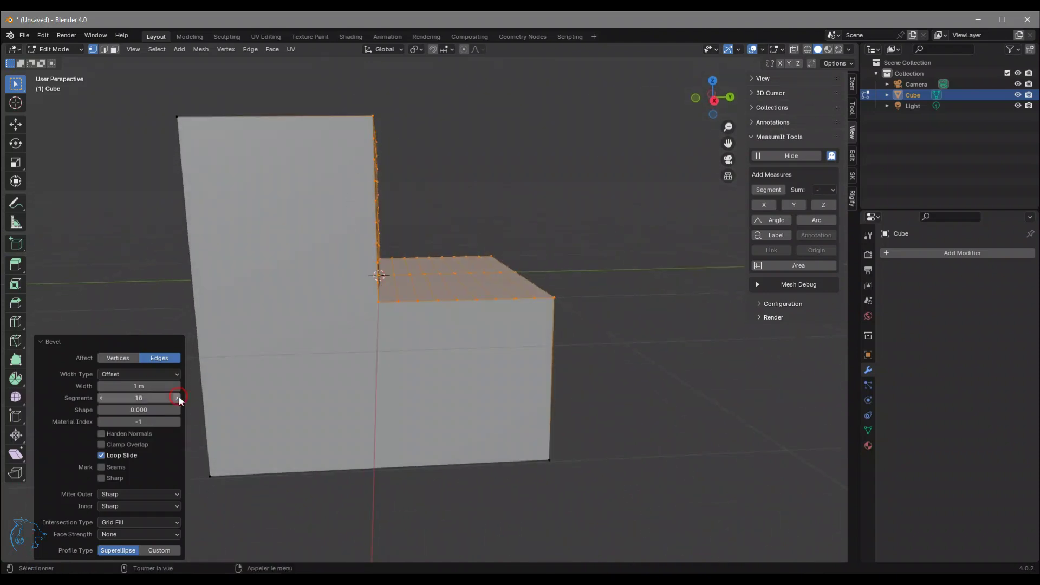
Add a Y measure between the two vertices of the upper block's short top edge, above the L-shaped face
middle_drag(353, 355, 405, 253)
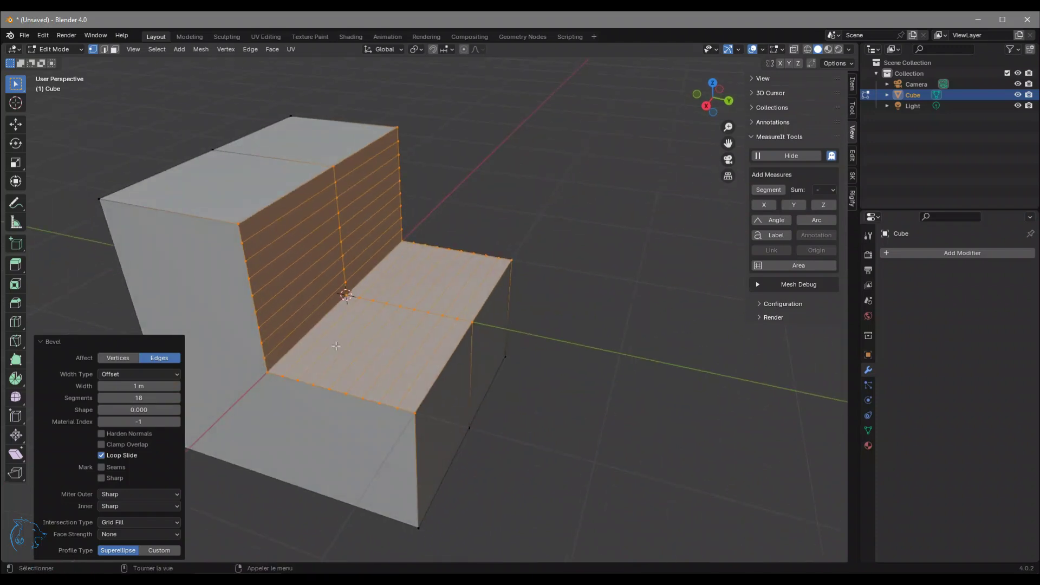
middle_drag(331, 340, 377, 225)
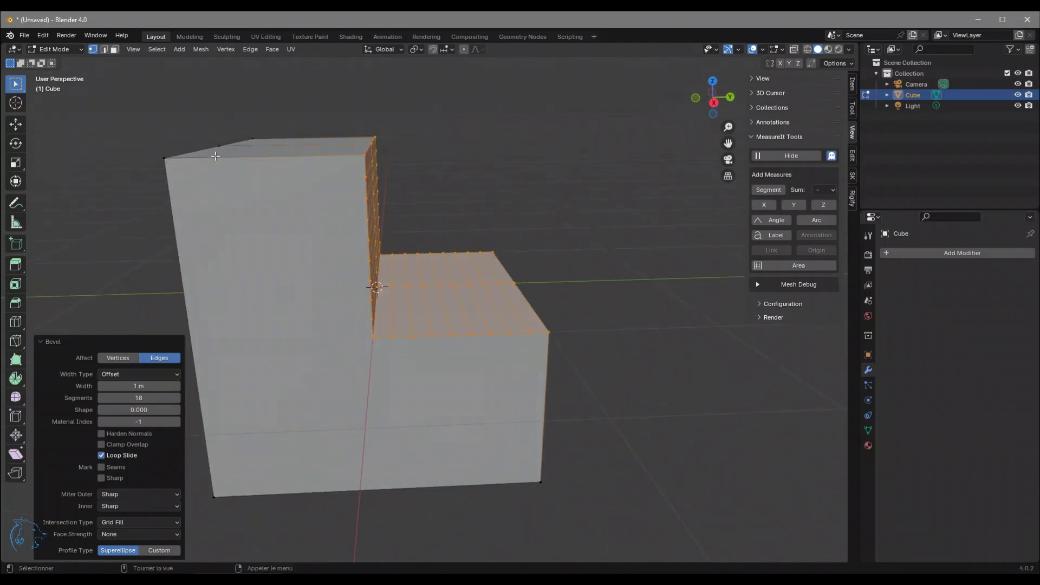
middle_drag(619, 333, 613, 338)
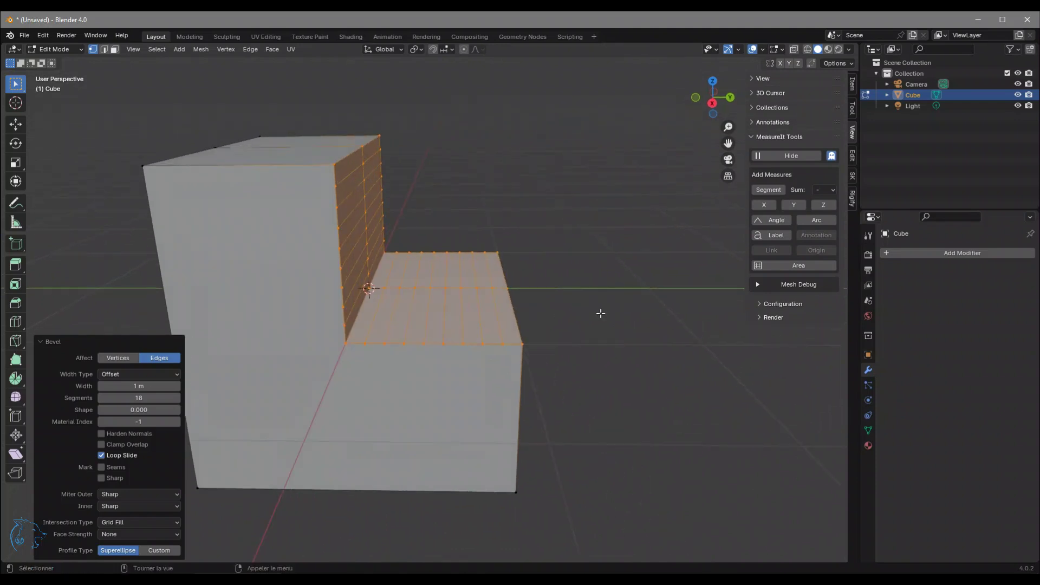
middle_drag(564, 296, 500, 365)
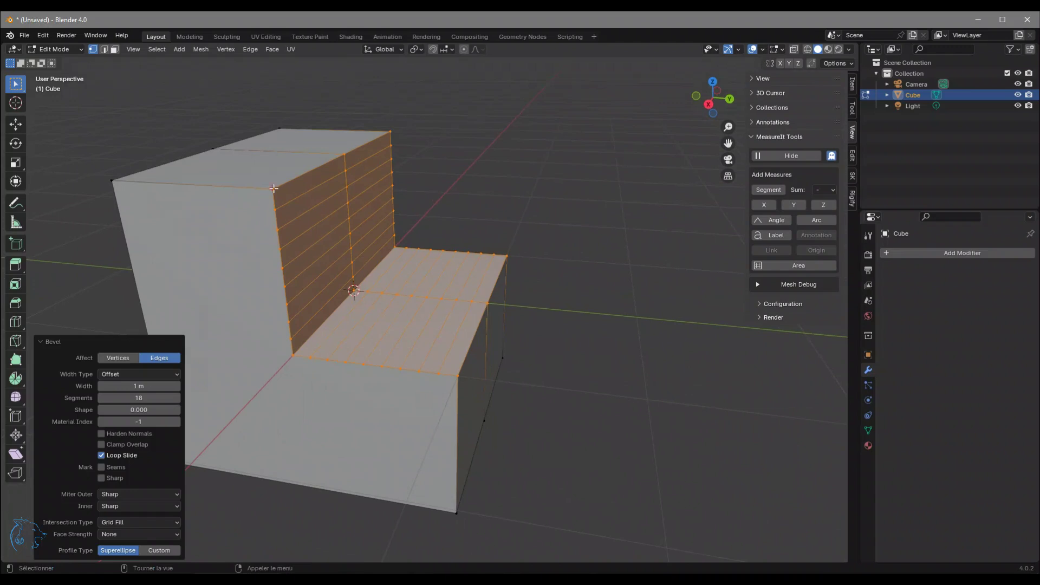
click(274, 188)
shift+click(120, 184)
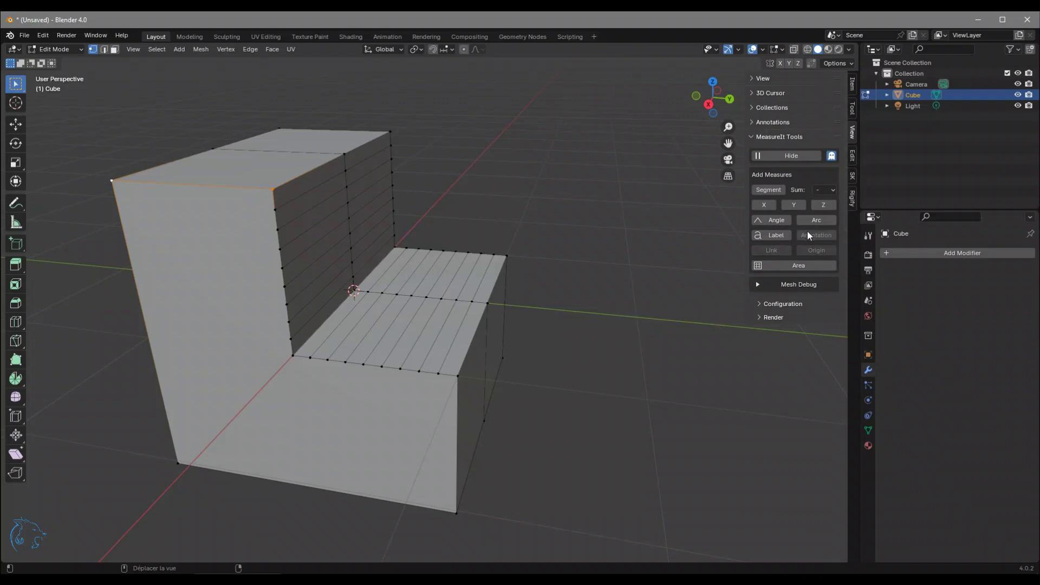
click(792, 204)
Add a segment measure between the inner corner and the outer corner of the lower step, along the L-shaped face
mouse_move(282, 185)
middle_down()
mouse_move(148, 183)
mouse_move(239, 165)
mouse_move(455, 397)
mouse_move(365, 360)
middle_up()
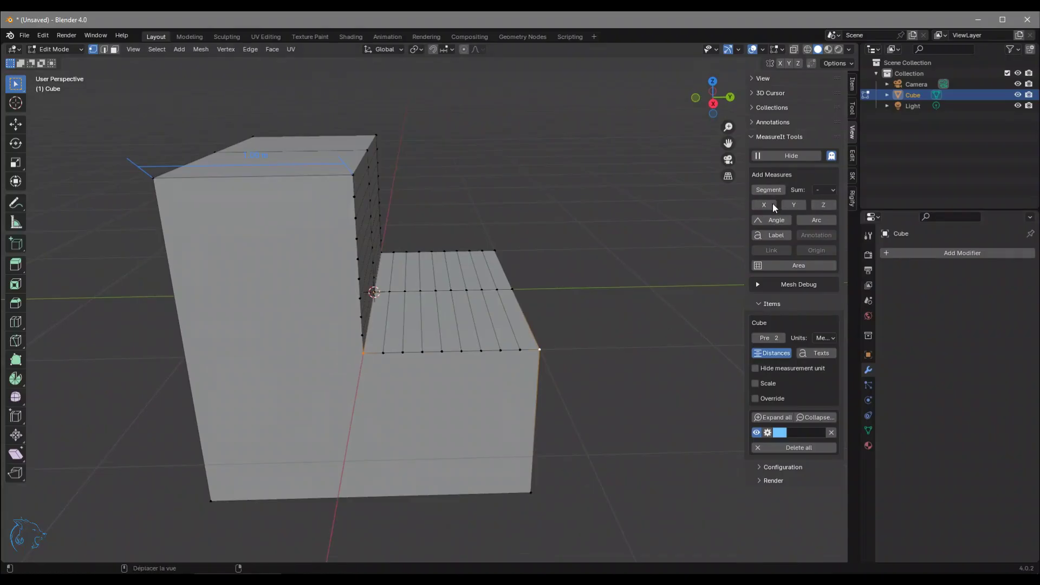
click(769, 188)
middle_drag(548, 325, 500, 282)
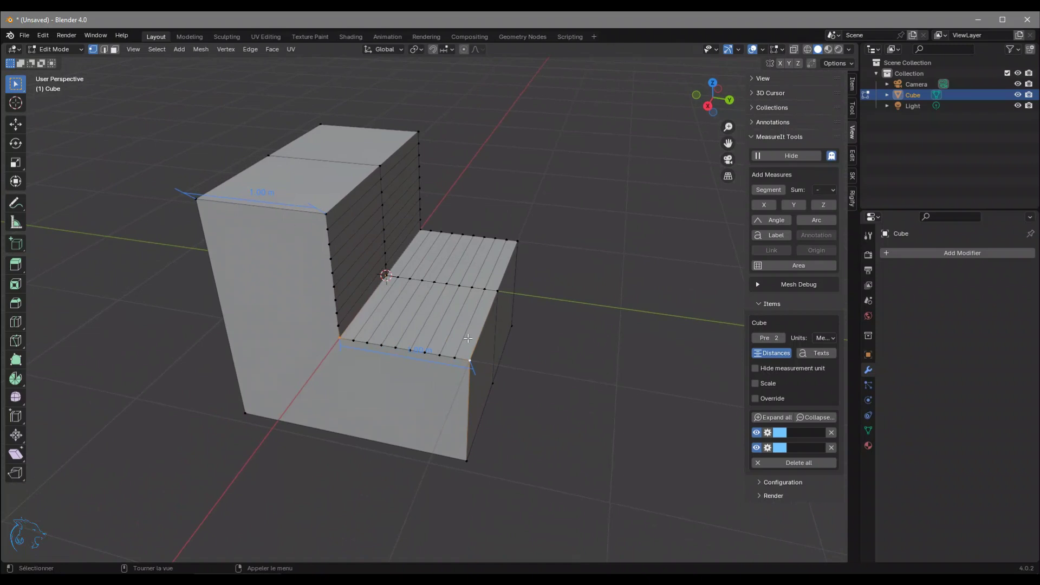
middle_drag(463, 325, 368, 159)
middle_drag(414, 288, 512, 294)
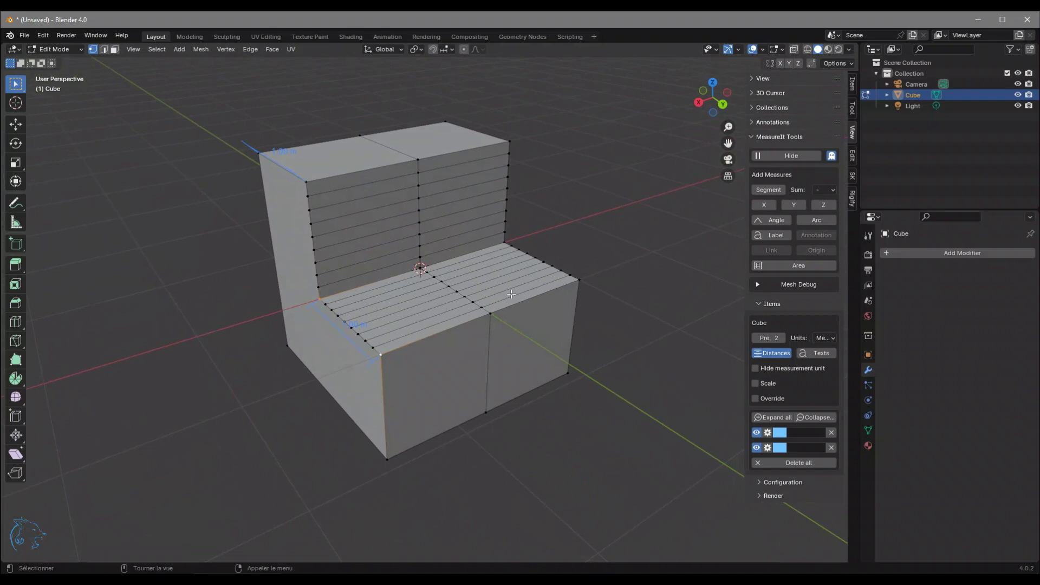
middle_drag(518, 342, 497, 380)
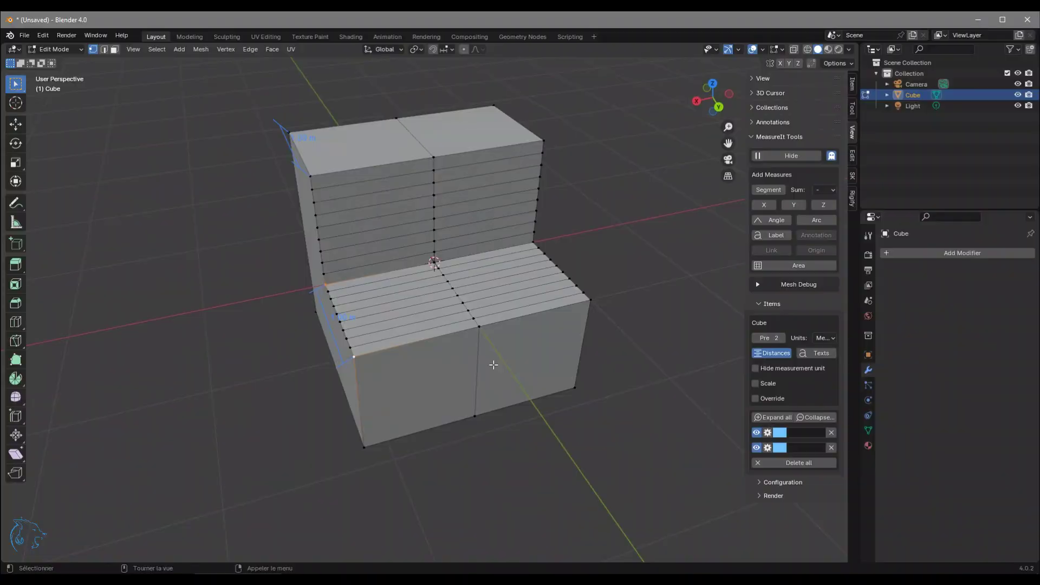